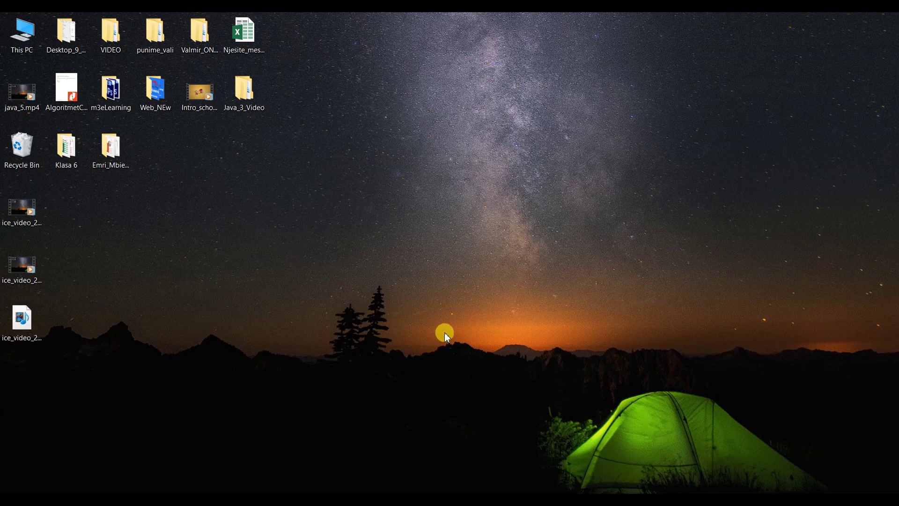
- Search the installed apps for "mov" and launch Windows Movie Maker
{"action": "key", "text": "super"}
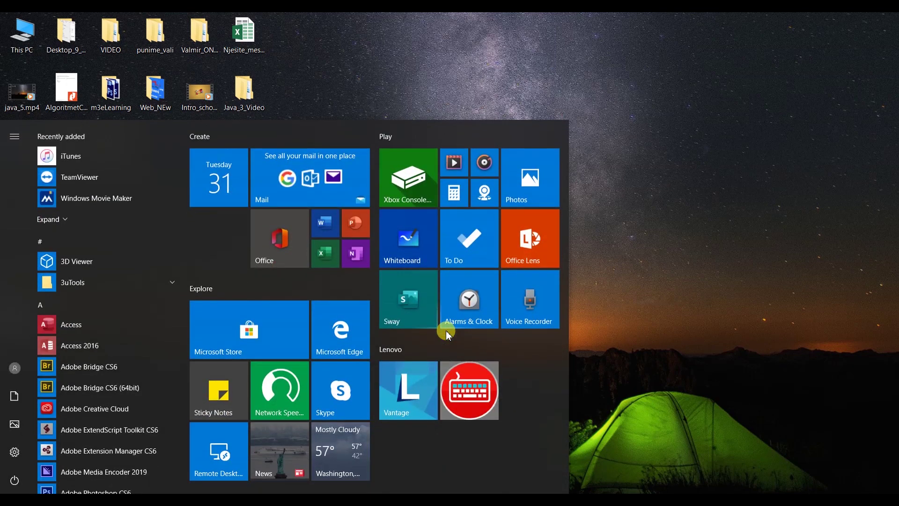
{"action": "type", "text": "mov"}
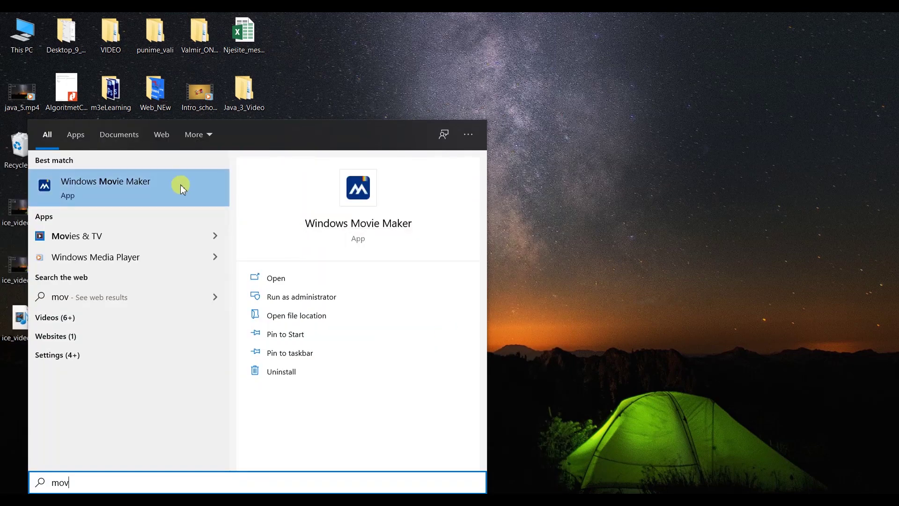
{"action": "left_click", "coordinate": [68, 193]}
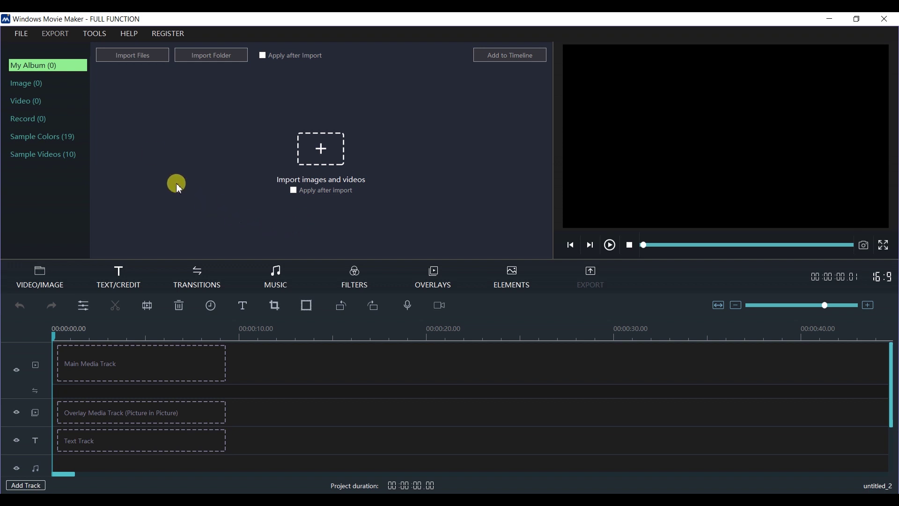
{"action": "left_click", "coordinate": [26, 39]}
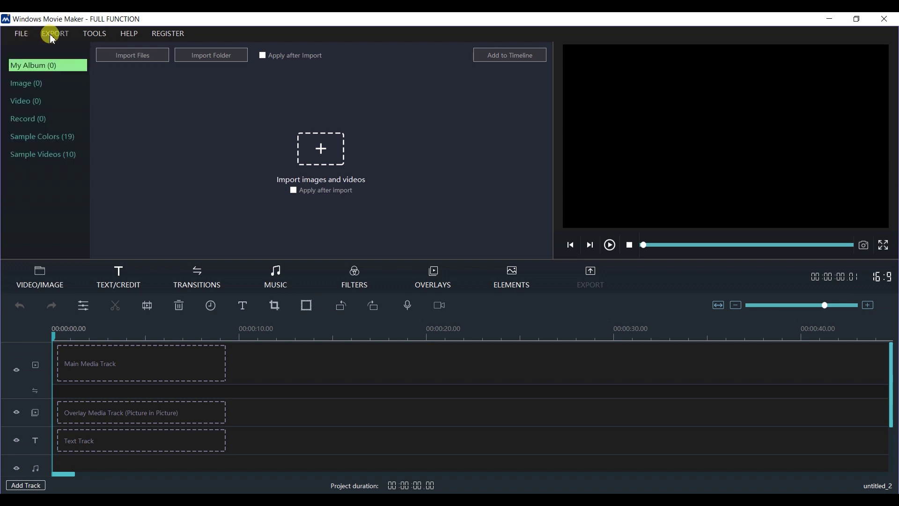
{"action": "left_click", "coordinate": [129, 39]}
{"action": "left_click", "coordinate": [168, 35]}
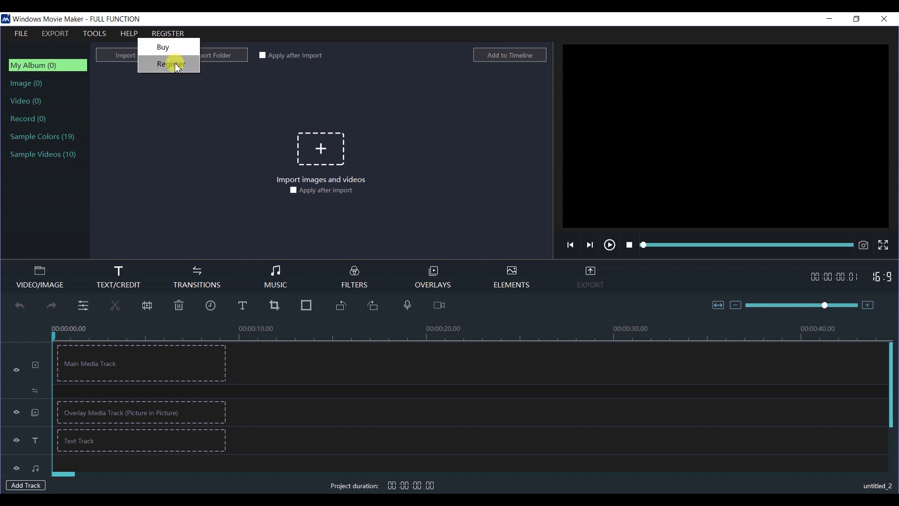
{"action": "left_click", "coordinate": [168, 135]}
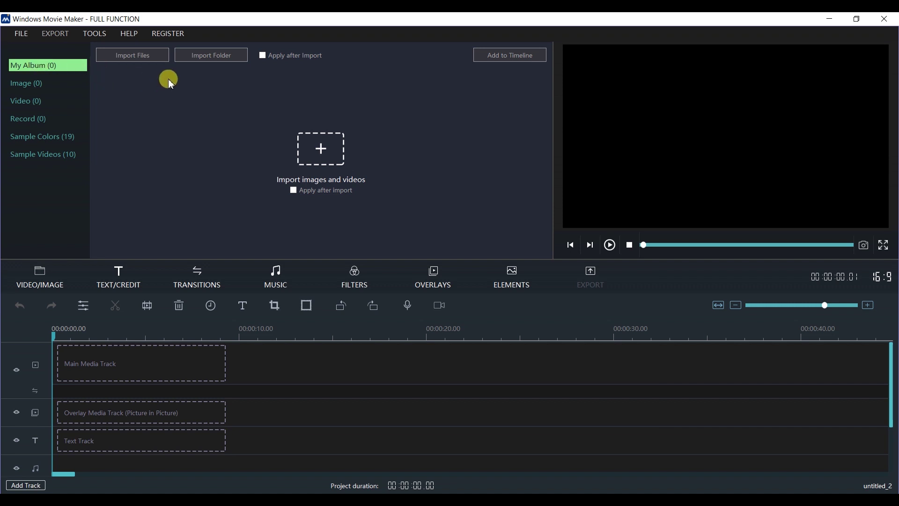
- Import the image 1.jpg from the Web_NEw folder into the album
{"action": "left_click", "coordinate": [134, 58]}
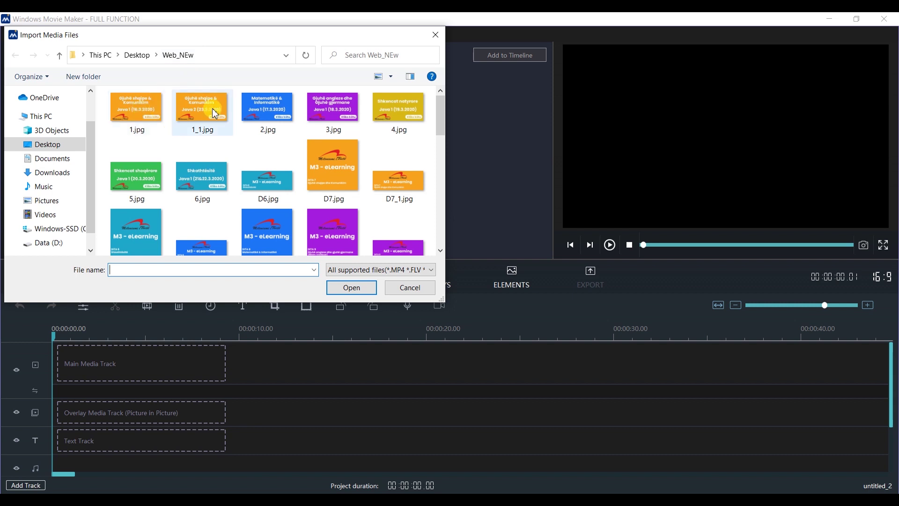
{"action": "left_click", "coordinate": [145, 108]}
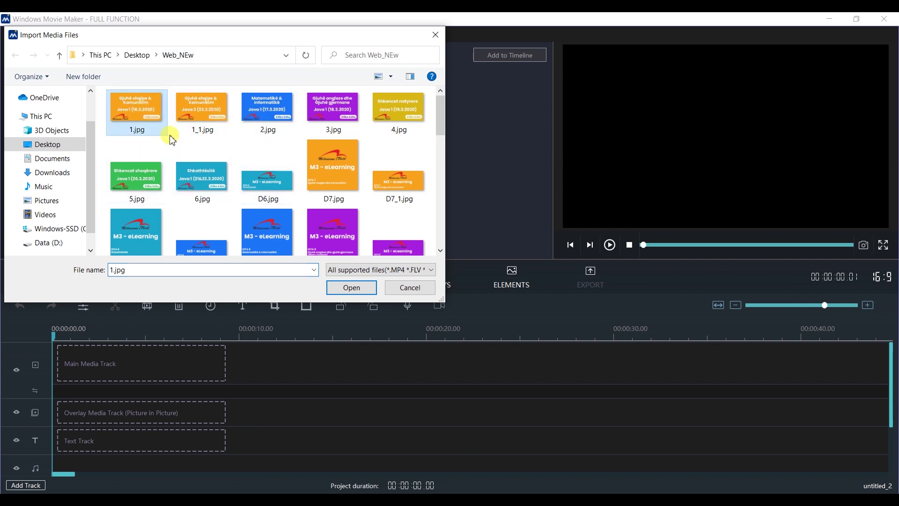
{"action": "left_click", "coordinate": [352, 287]}
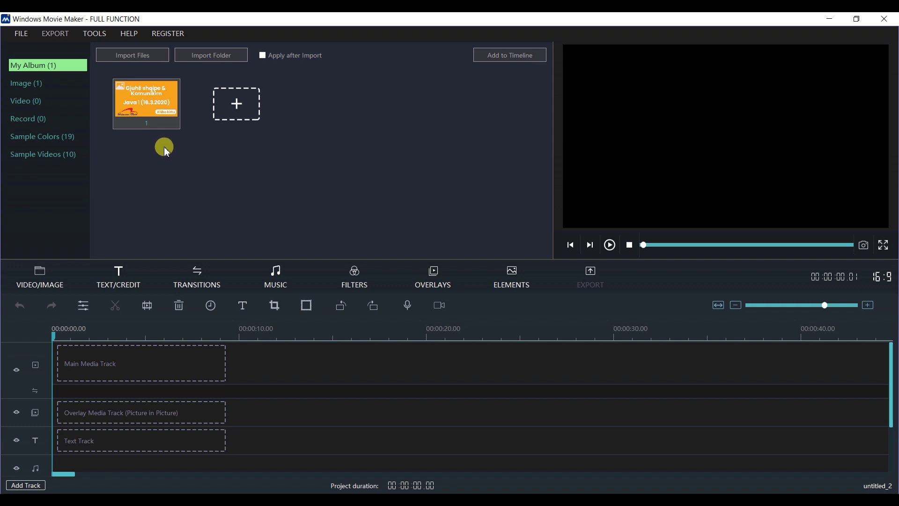
- Import the whole Web_NEw folder from the Desktop into the album
{"action": "left_click", "coordinate": [208, 60]}
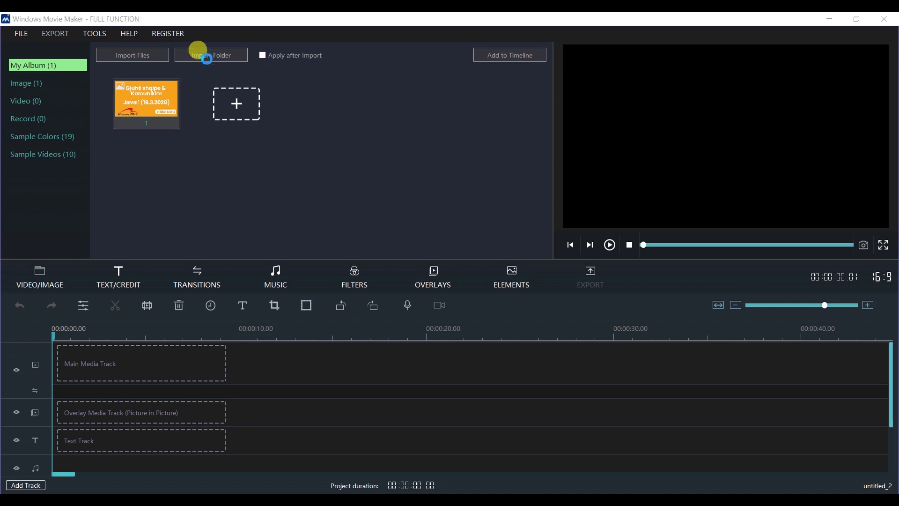
{"action": "left_click", "coordinate": [78, 141]}
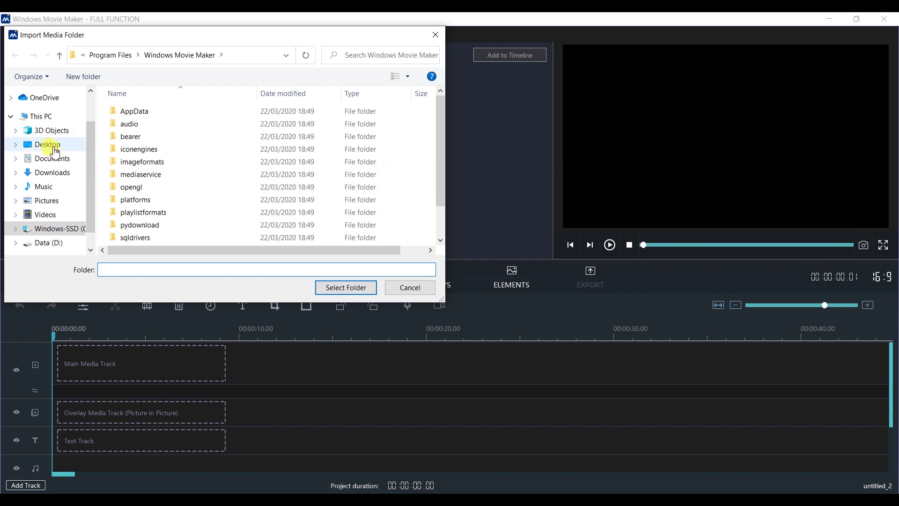
{"action": "left_click", "coordinate": [137, 149]}
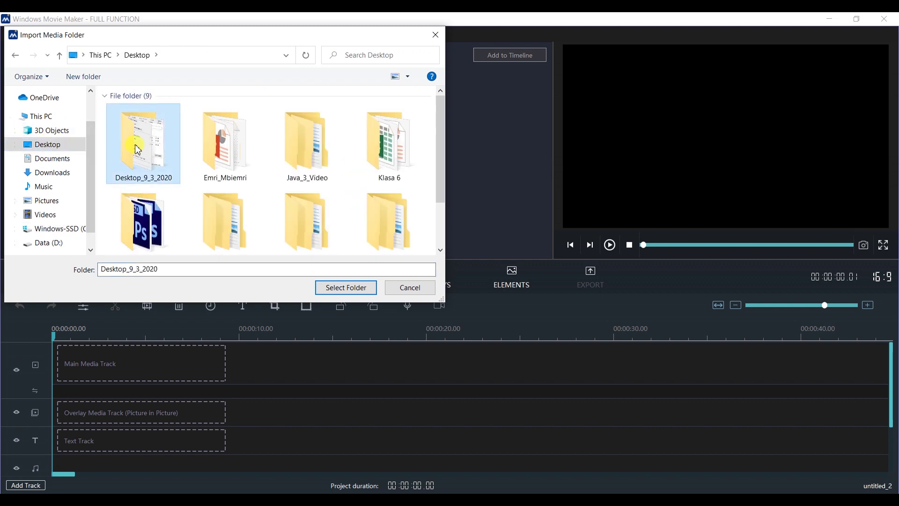
{"action": "key", "text": "Down"}
{"action": "key", "text": "Down"}
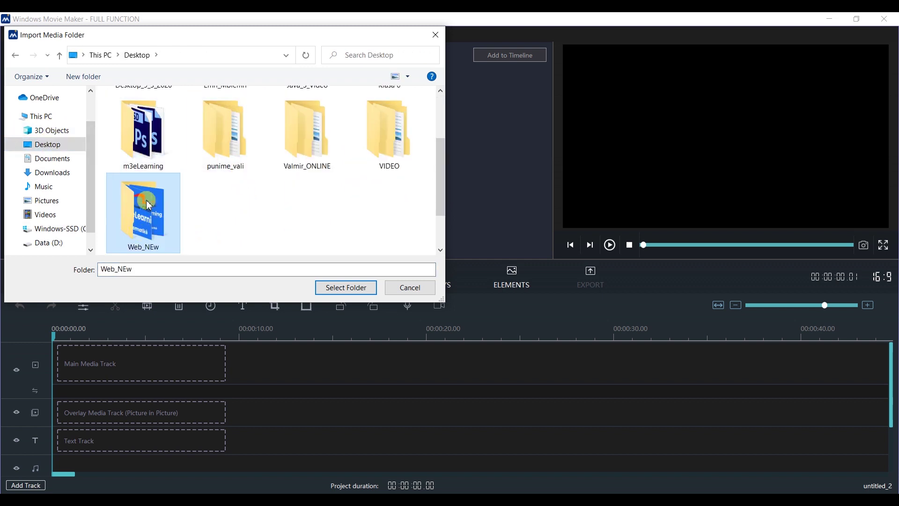
{"action": "left_click", "coordinate": [346, 289]}
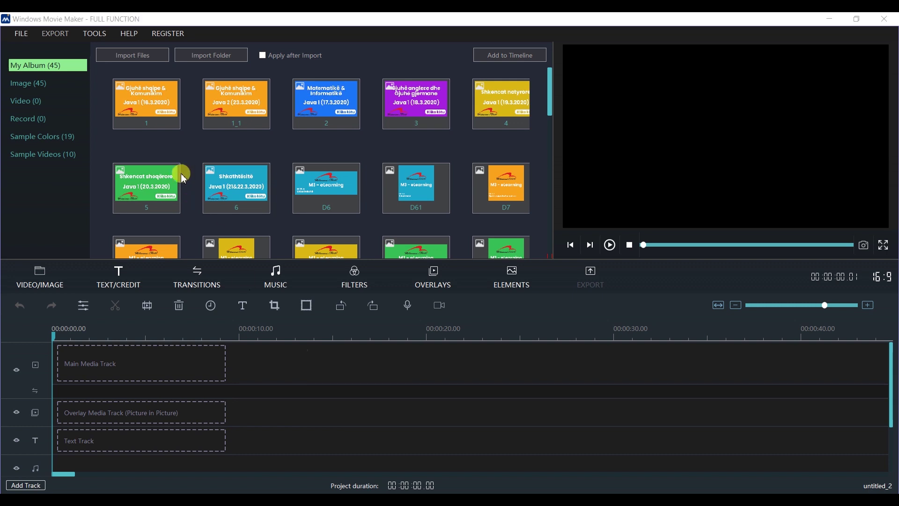
- Place images 1 and 2 one after the other on the main media track and play the sequence from the start
{"action": "left_click", "coordinate": [146, 122]}
{"action": "left_click", "coordinate": [151, 99]}
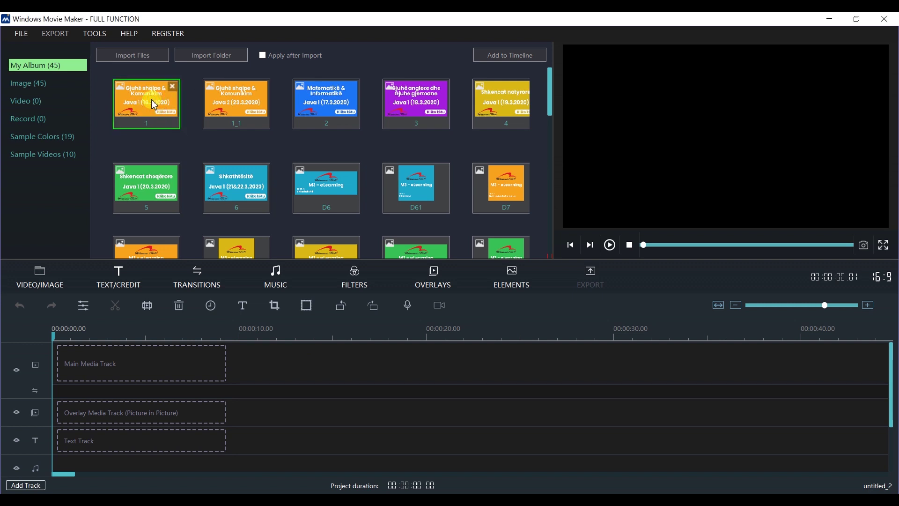
{"action": "left_click_drag", "start_coordinate": [150, 99], "coordinate": [75, 376]}
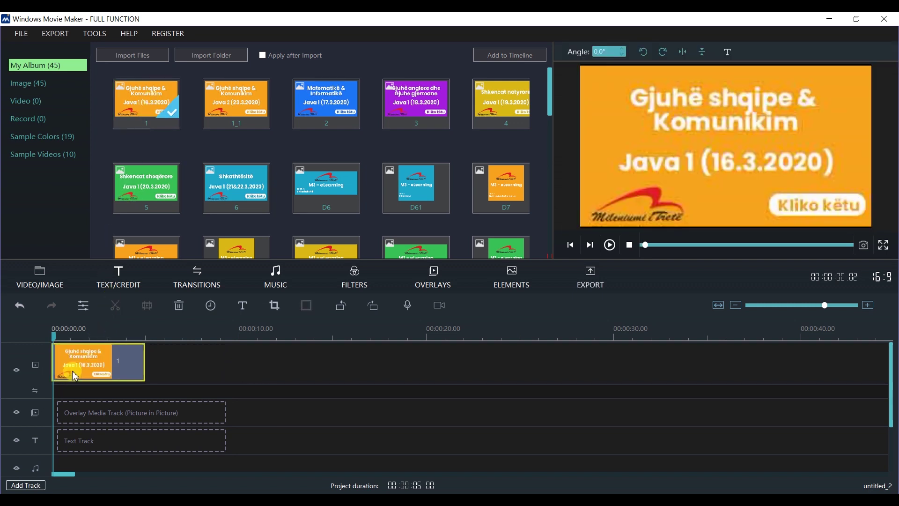
{"action": "left_click", "coordinate": [323, 100]}
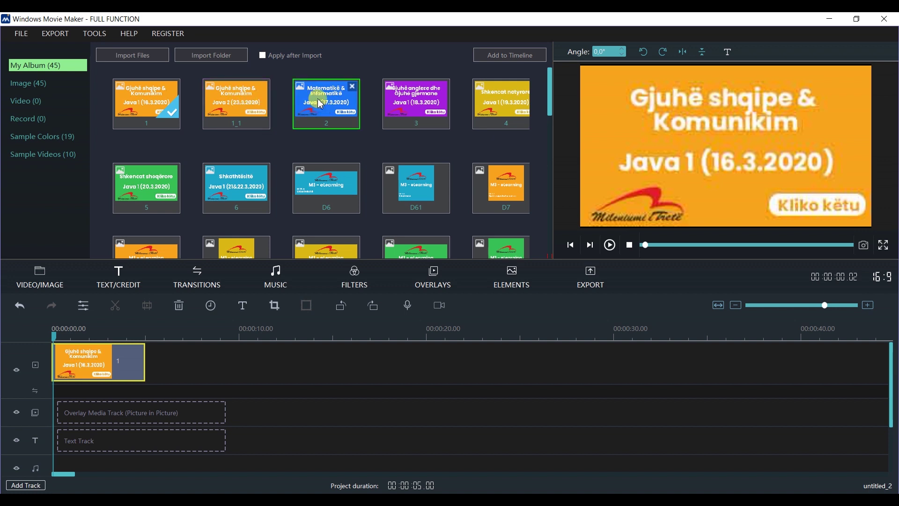
{"action": "left_click", "coordinate": [496, 58]}
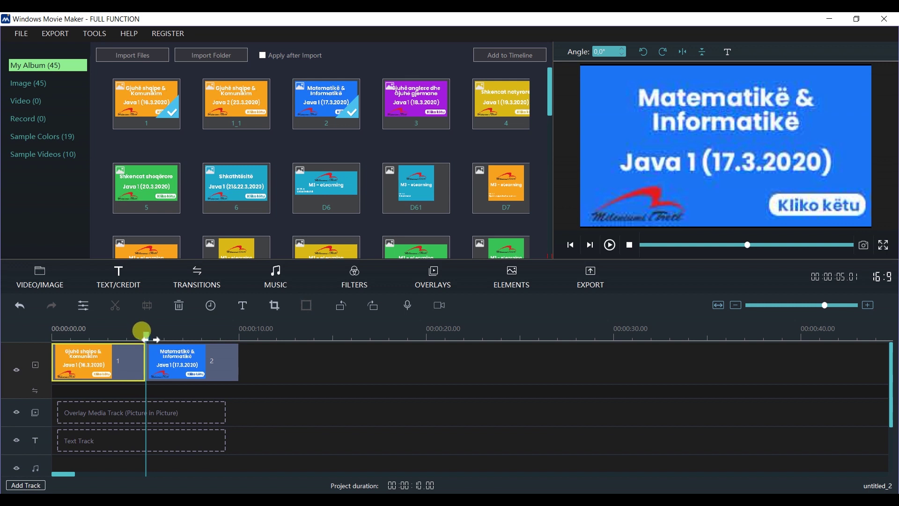
{"action": "left_click_drag", "start_coordinate": [142, 331], "coordinate": [47, 333]}
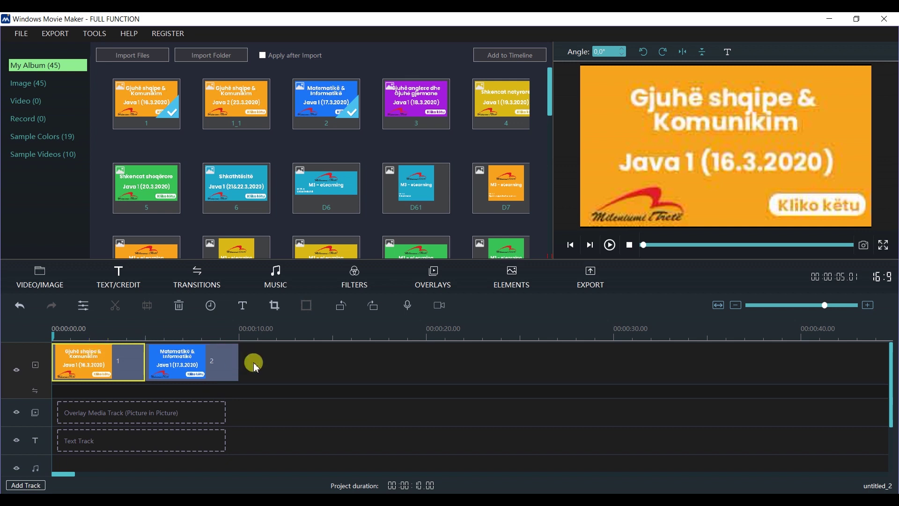
{"action": "key", "text": "space"}
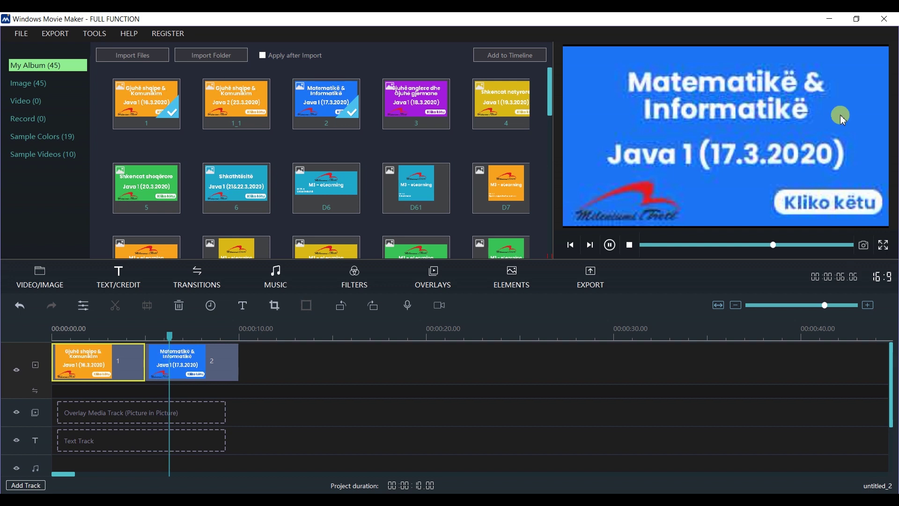
- Add image 3 after image 2 on the main media track
{"action": "left_click", "coordinate": [415, 103]}
{"action": "left_click", "coordinate": [503, 55]}
{"action": "left_click", "coordinate": [271, 383]}
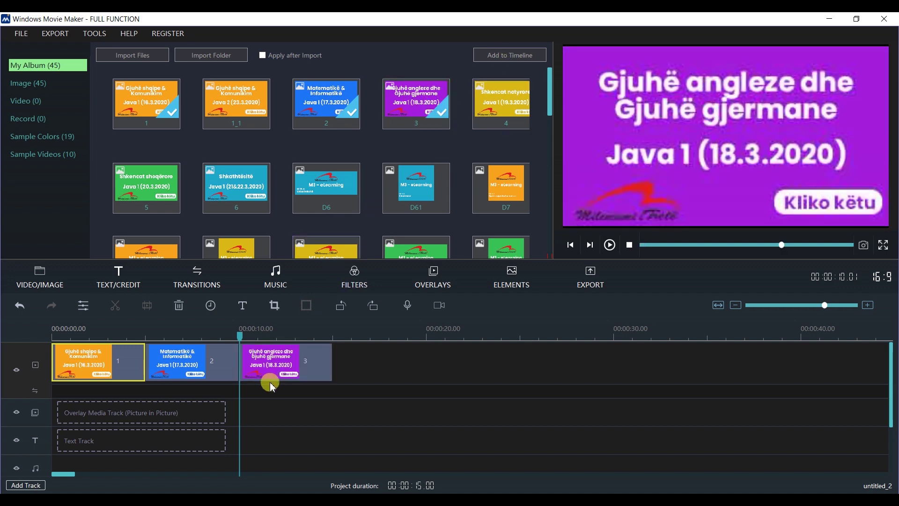
- Shorten the first clip on the main media track to about 4 seconds by trimming its end
{"action": "left_click_drag", "start_coordinate": [236, 332], "coordinate": [87, 333]}
{"action": "left_click", "coordinate": [116, 362]}
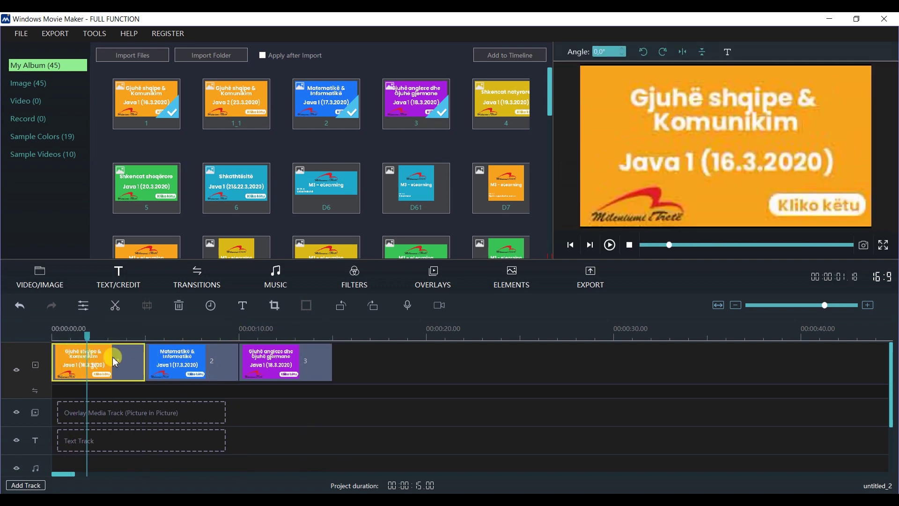
{"action": "mouse_move", "coordinate": [145, 361]}
{"action": "left_mouse_down"}
{"action": "mouse_move", "coordinate": [117, 361]}
{"action": "mouse_move", "coordinate": [168, 360]}
{"action": "mouse_move", "coordinate": [112, 361]}
{"action": "mouse_move", "coordinate": [158, 361]}
{"action": "left_mouse_up"}
{"action": "mouse_move", "coordinate": [141, 361]}
{"action": "left_mouse_down"}
{"action": "mouse_move", "coordinate": [114, 361]}
{"action": "mouse_move", "coordinate": [150, 361]}
{"action": "mouse_move", "coordinate": [131, 361]}
{"action": "left_mouse_up"}
- Move clip 3 to the beginning of the main media track so the order becomes 3, 1, 2
{"action": "left_click", "coordinate": [168, 364]}
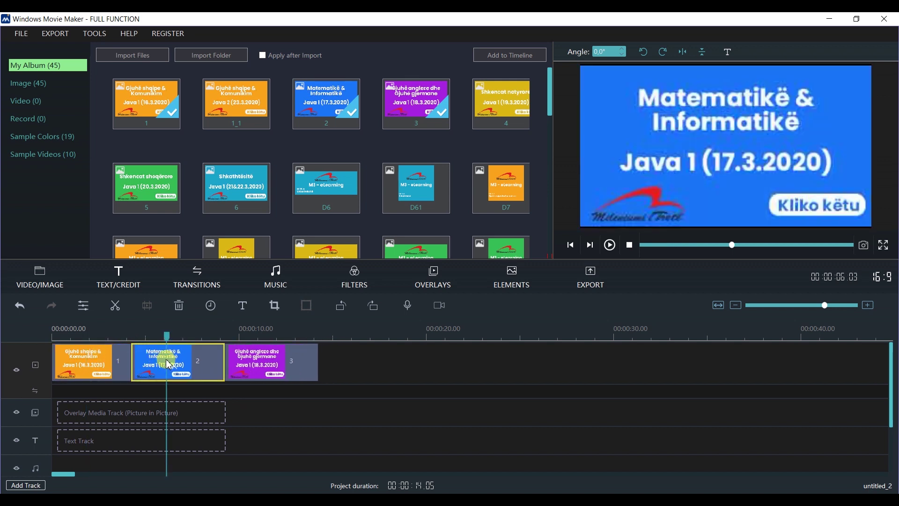
{"action": "left_click", "coordinate": [265, 363]}
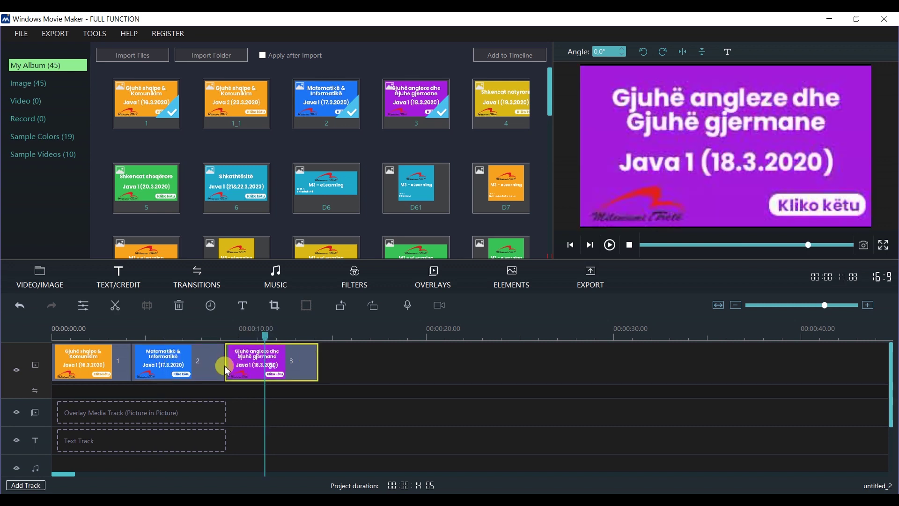
{"action": "left_click_drag", "start_coordinate": [226, 365], "coordinate": [229, 367]}
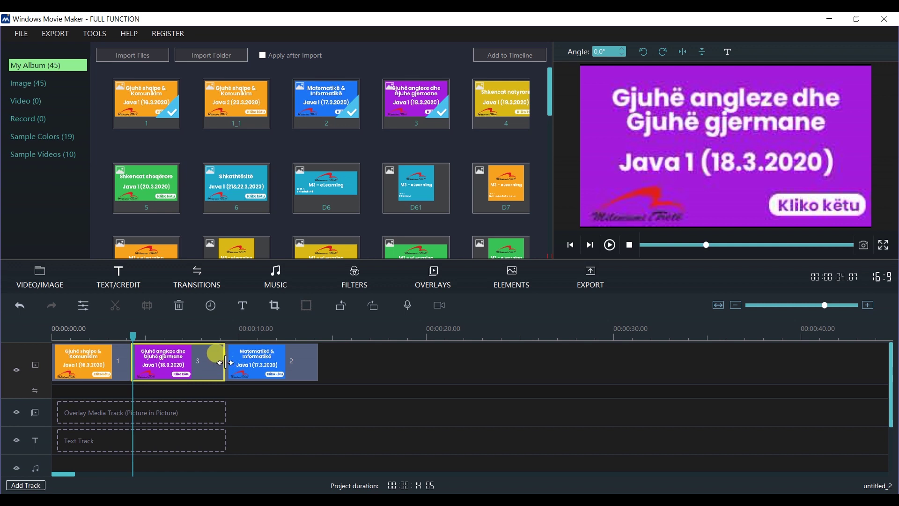
{"action": "left_click", "coordinate": [239, 363]}
{"action": "left_click_drag", "start_coordinate": [184, 362], "coordinate": [93, 358]}
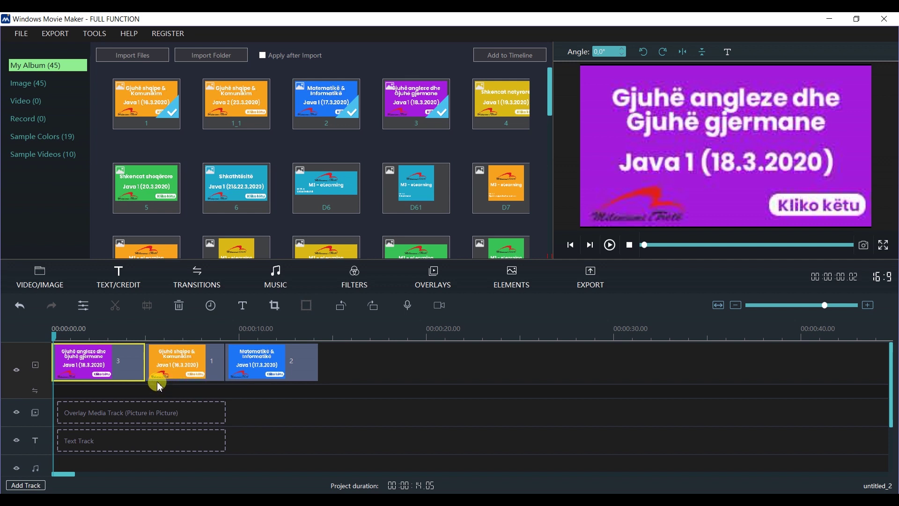
{"action": "left_click_drag", "start_coordinate": [159, 377], "coordinate": [271, 401]}
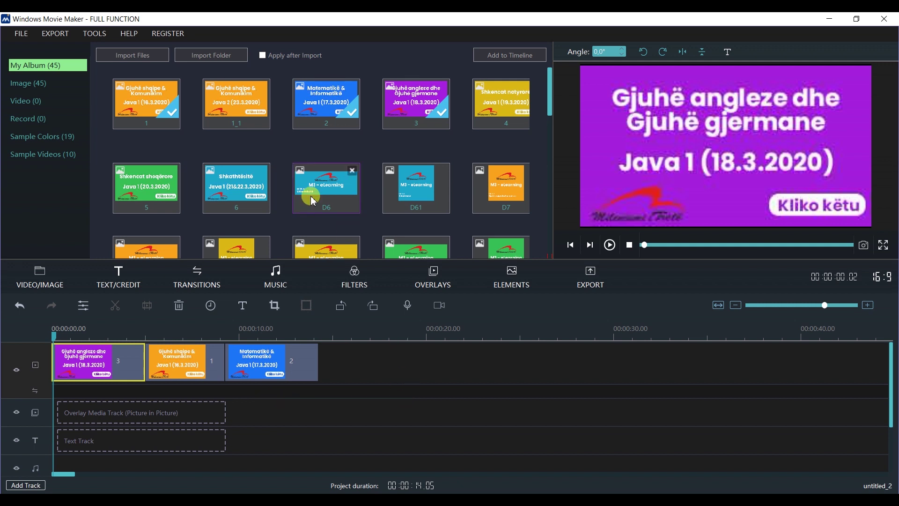
- Add images 5, 6, D6, D61, D7 and D7_1 together to the end of the main media track
{"action": "left_click", "coordinate": [208, 193]}
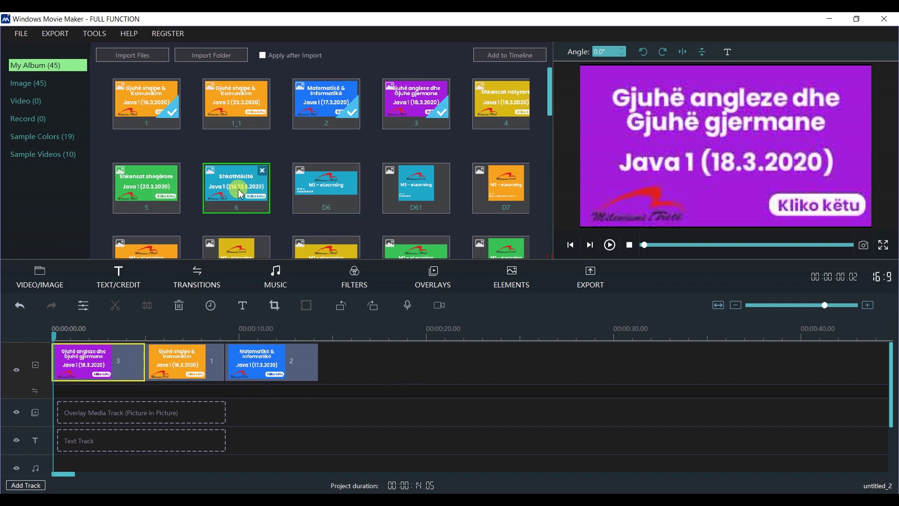
{"action": "left_click", "coordinate": [174, 191]}
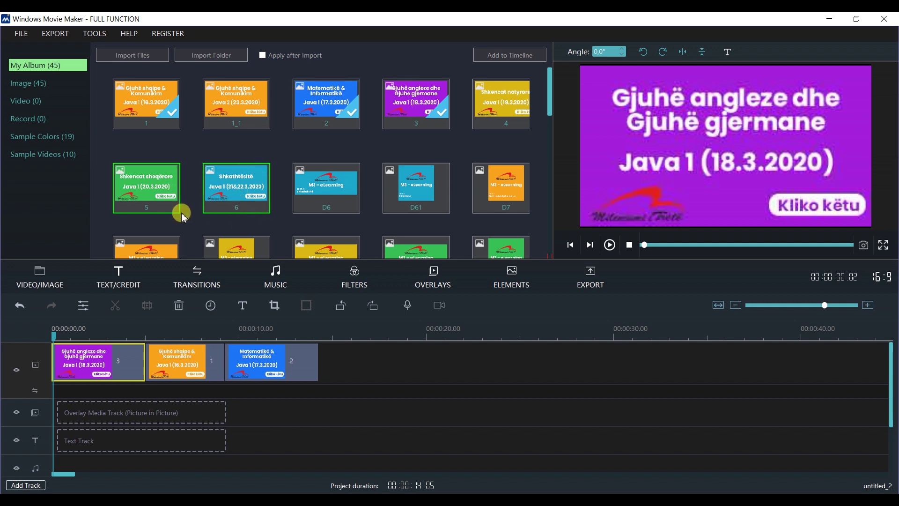
{"action": "left_click", "coordinate": [141, 199]}
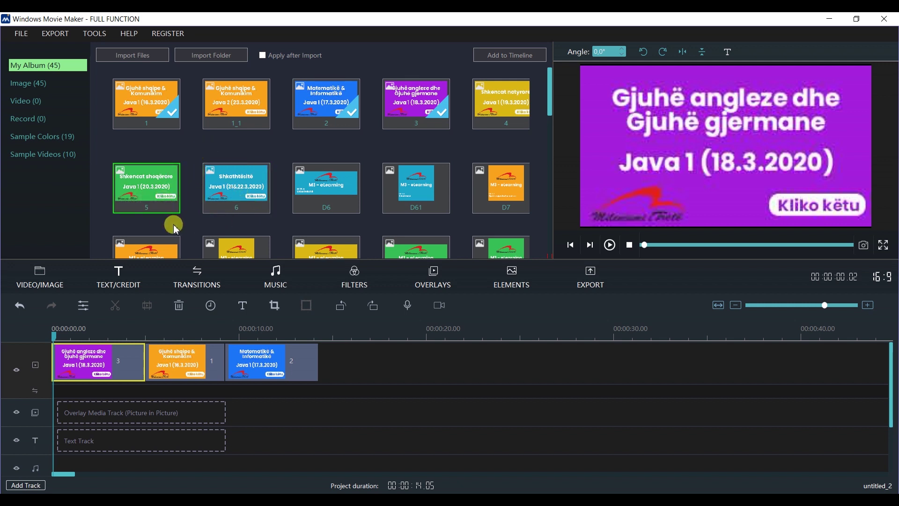
{"action": "left_click", "coordinate": [240, 187]}
{"action": "left_click", "coordinate": [330, 192]}
{"action": "left_click", "coordinate": [404, 195]}
{"action": "left_click", "coordinate": [501, 193]}
{"action": "left_click", "coordinate": [149, 246]}
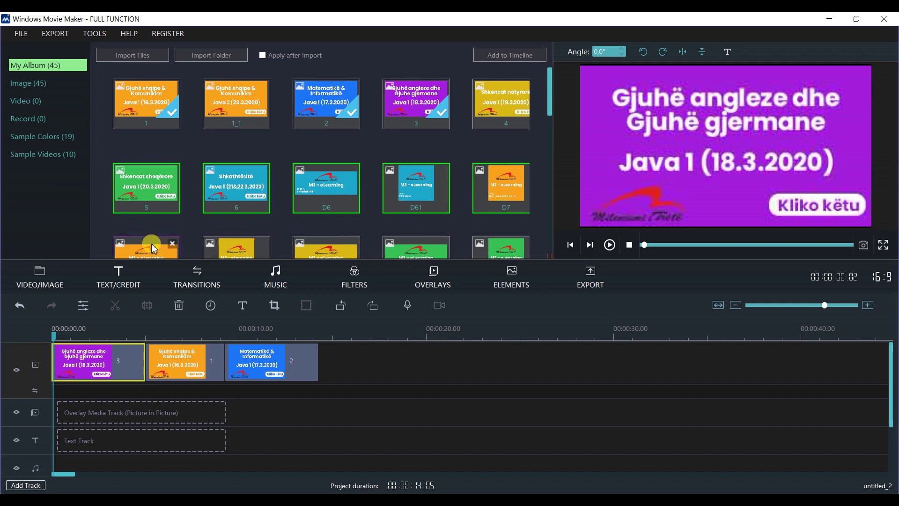
{"action": "left_click", "coordinate": [519, 56]}
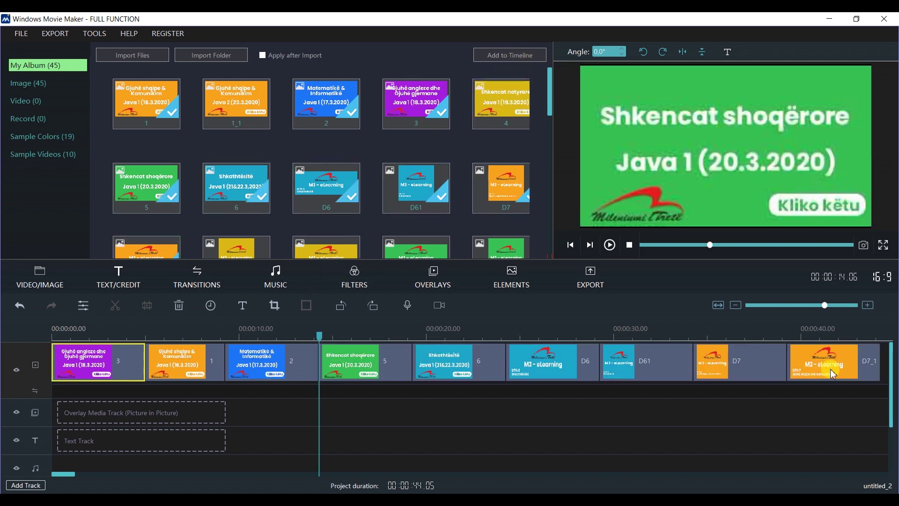
- Zoom the timeline out to view the whole clip sequence with space after the last clip
{"action": "left_click_drag", "start_coordinate": [71, 477], "coordinate": [67, 477]}
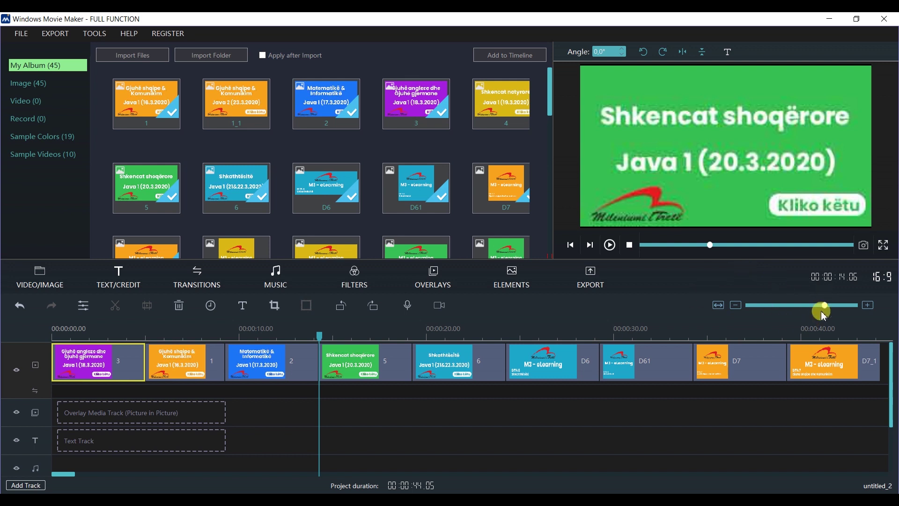
{"action": "left_click", "coordinate": [739, 305]}
{"action": "left_click", "coordinate": [739, 306]}
{"action": "left_click", "coordinate": [869, 306]}
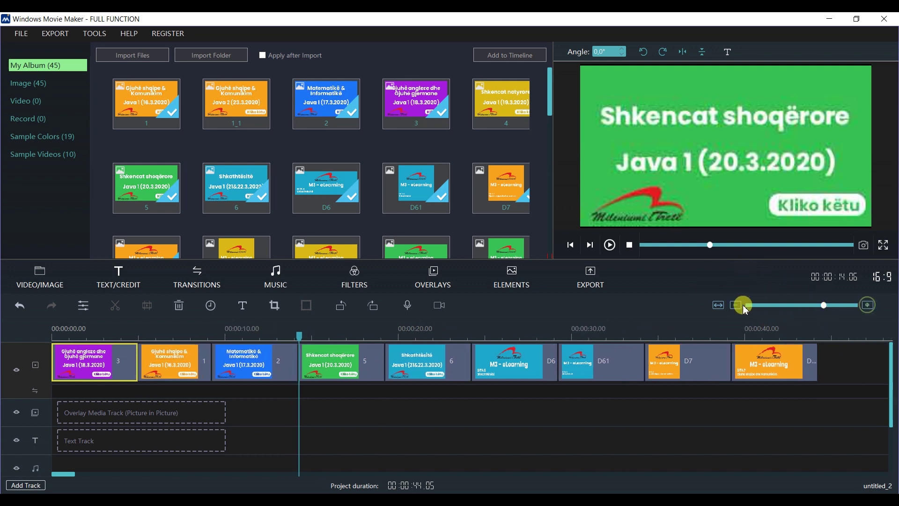
{"action": "left_click", "coordinate": [744, 307]}
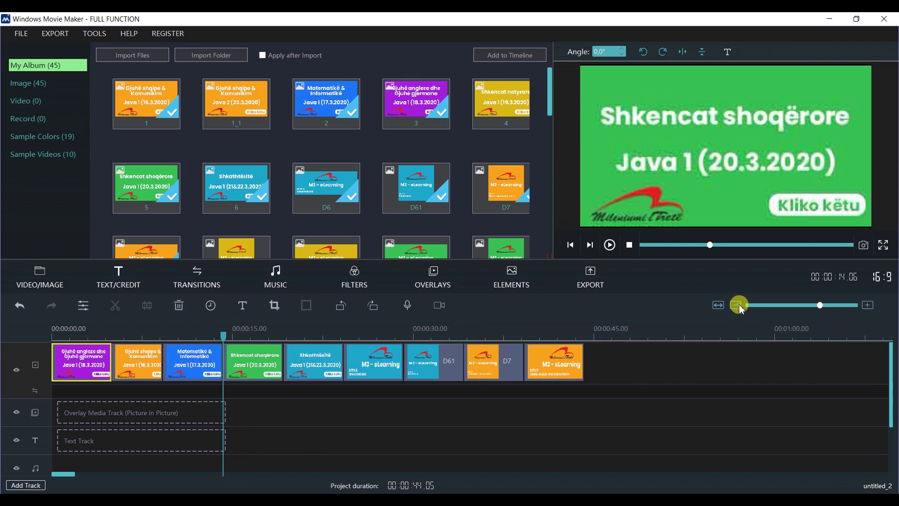
- Play the slideshow from the start of the timeline and pause it on the third clip
{"action": "left_click", "coordinate": [740, 305]}
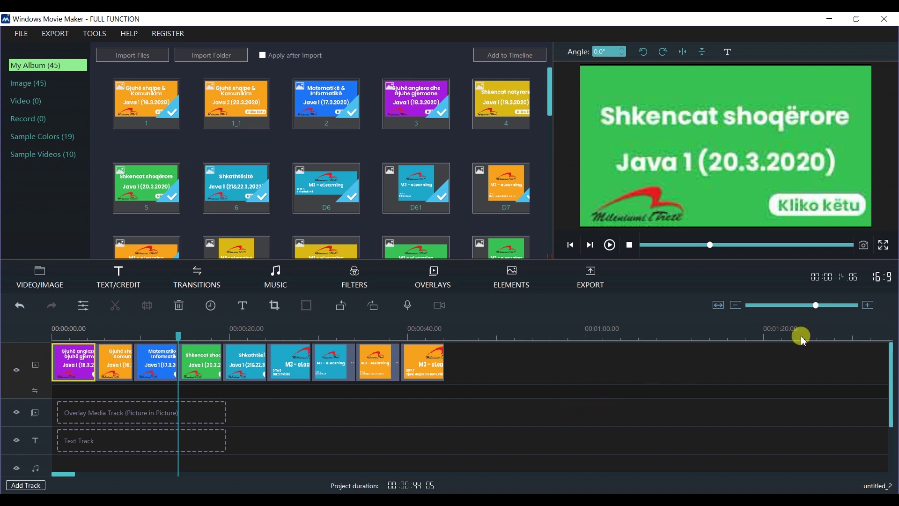
{"action": "left_click", "coordinate": [868, 305]}
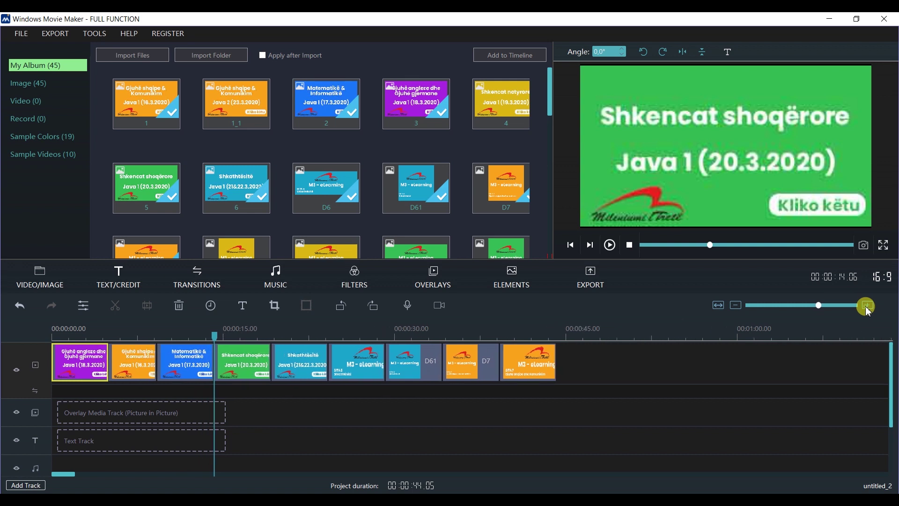
{"action": "left_click", "coordinate": [737, 305]}
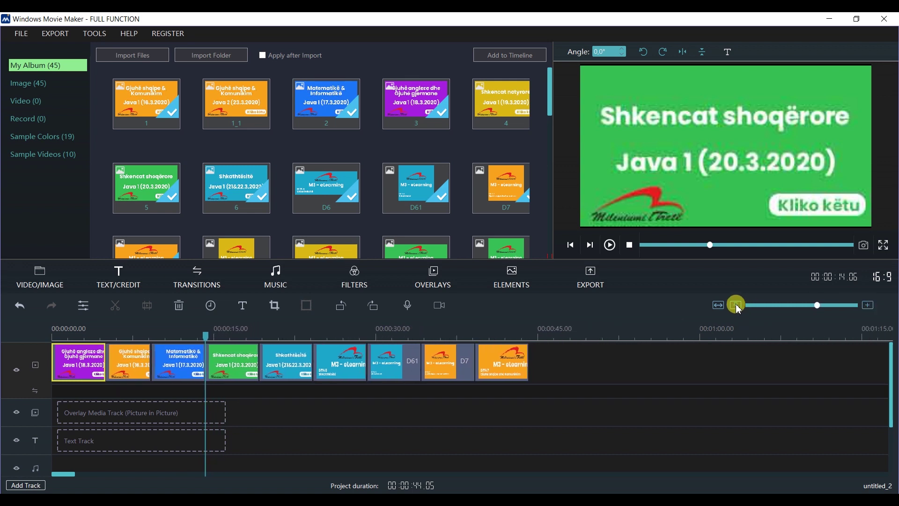
{"action": "left_click_drag", "start_coordinate": [187, 338], "coordinate": [41, 336]}
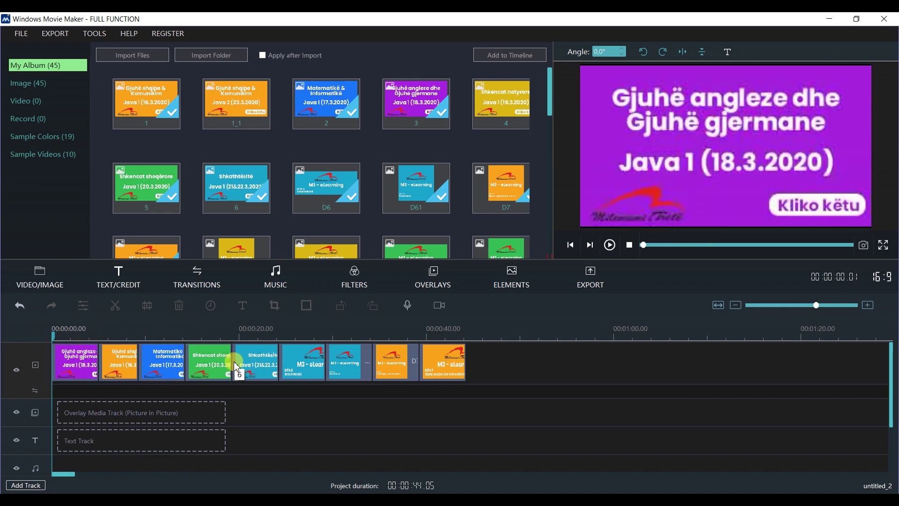
{"action": "key", "text": "space"}
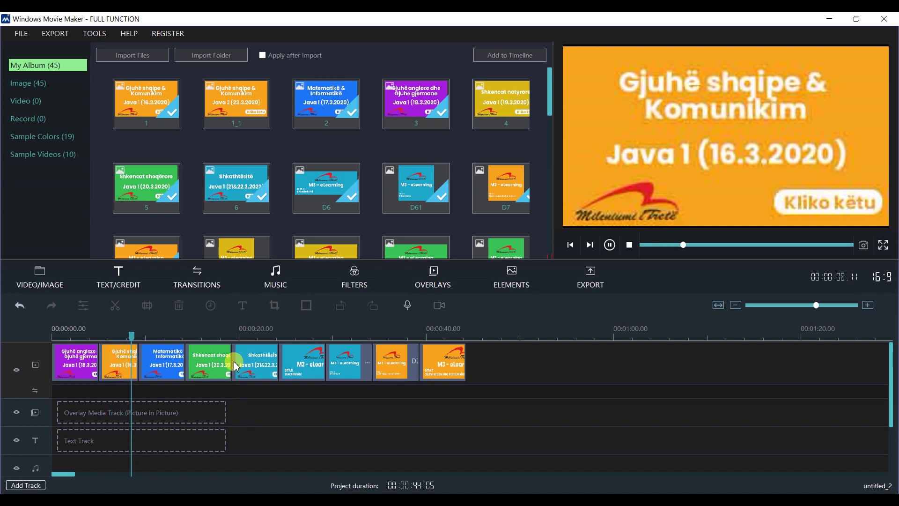
{"action": "key", "text": "space"}
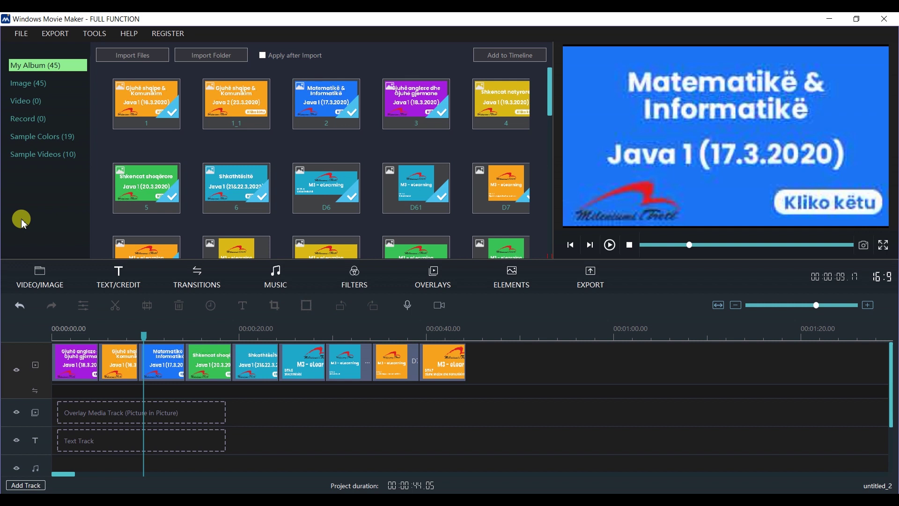
- Open the music library and return the playhead to the start of the timeline
{"action": "left_click", "coordinate": [55, 66]}
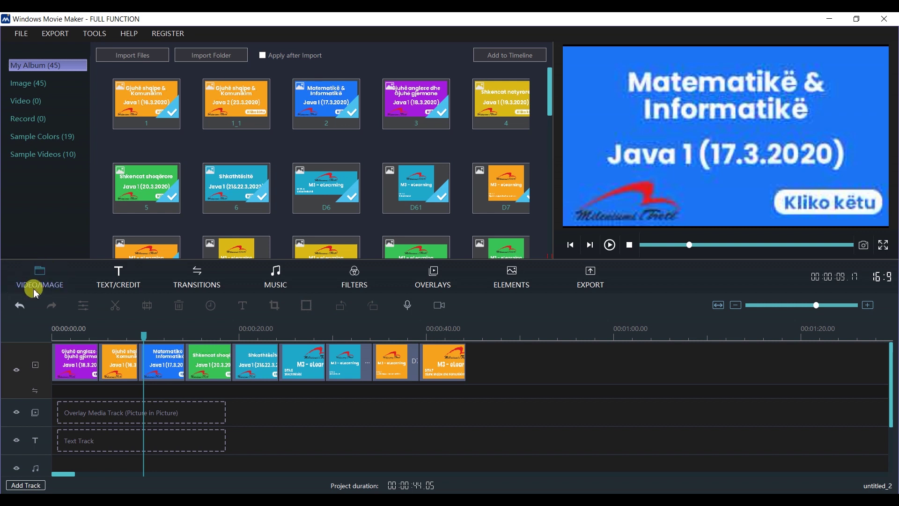
{"action": "left_click", "coordinate": [116, 276]}
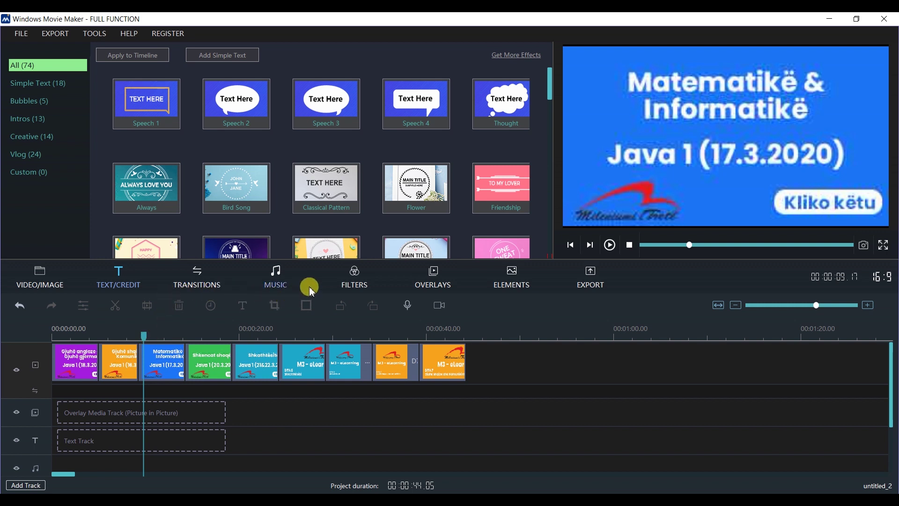
{"action": "left_click", "coordinate": [277, 278]}
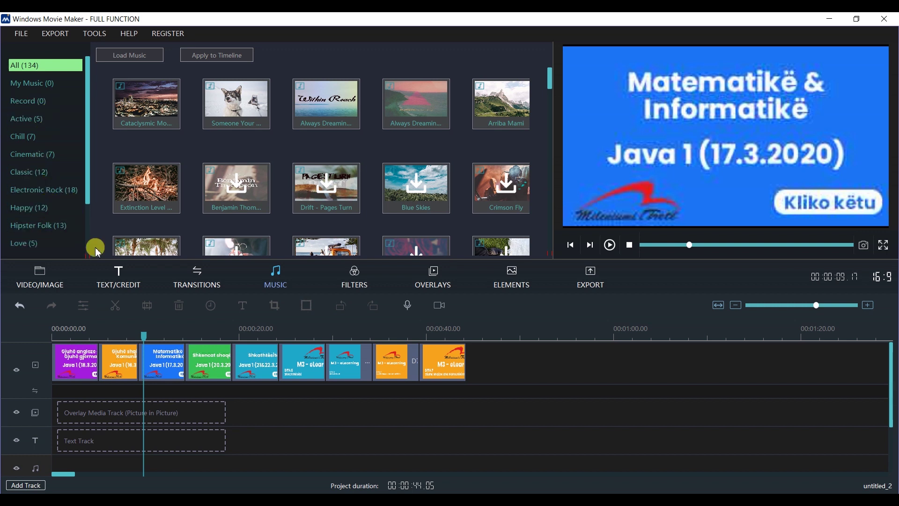
{"action": "left_click_drag", "start_coordinate": [140, 332], "coordinate": [25, 328]}
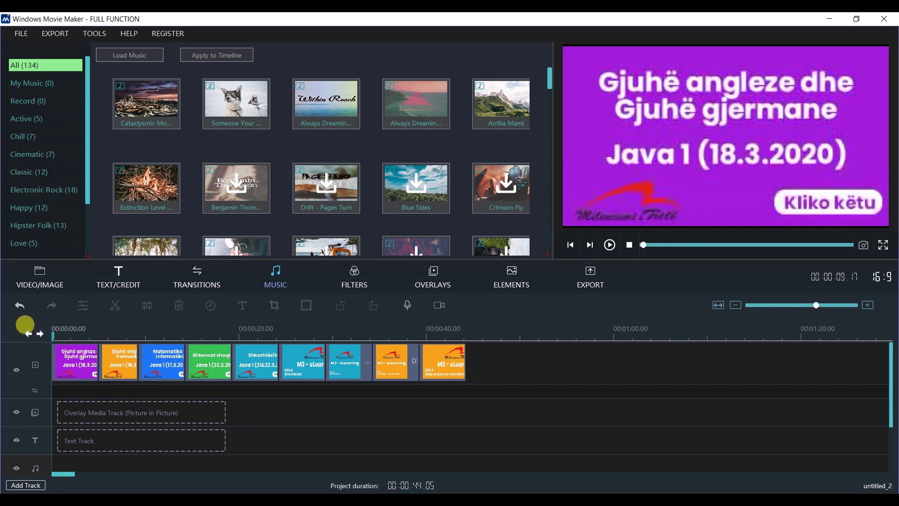
- Preview the tracks Arriba Mami and Bouncy 00 from the Happy music category
{"action": "left_click", "coordinate": [36, 209]}
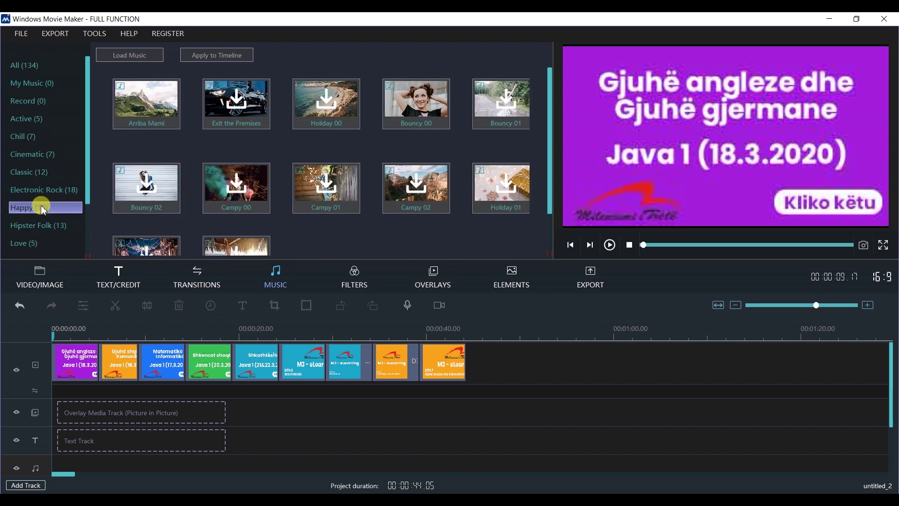
{"action": "left_click", "coordinate": [152, 109]}
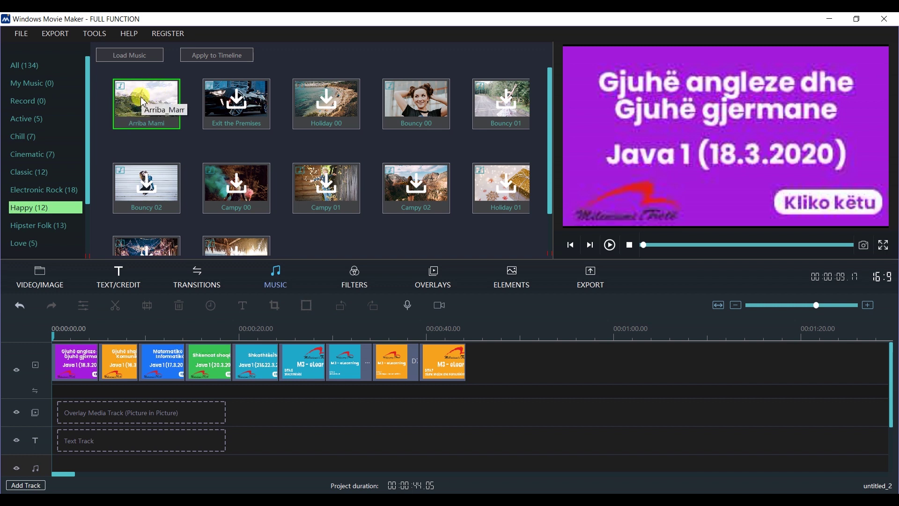
{"action": "left_click", "coordinate": [143, 102]}
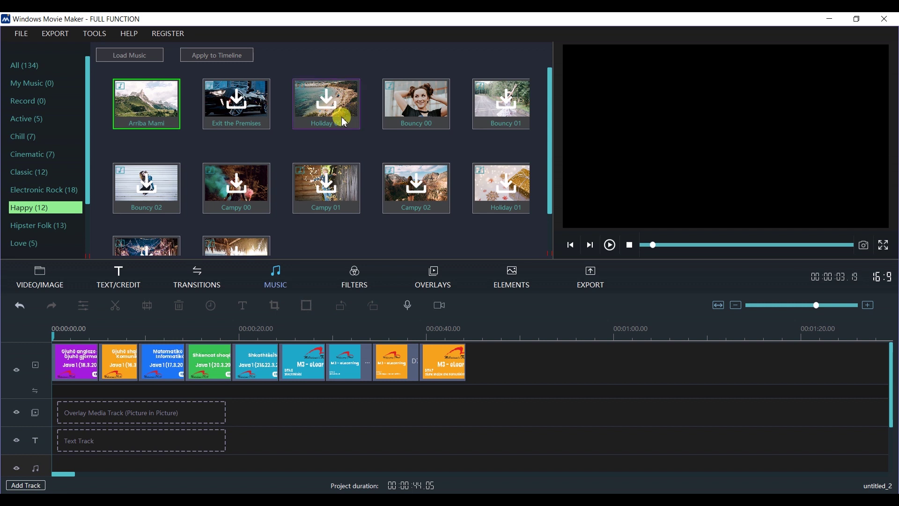
{"action": "left_click", "coordinate": [424, 109]}
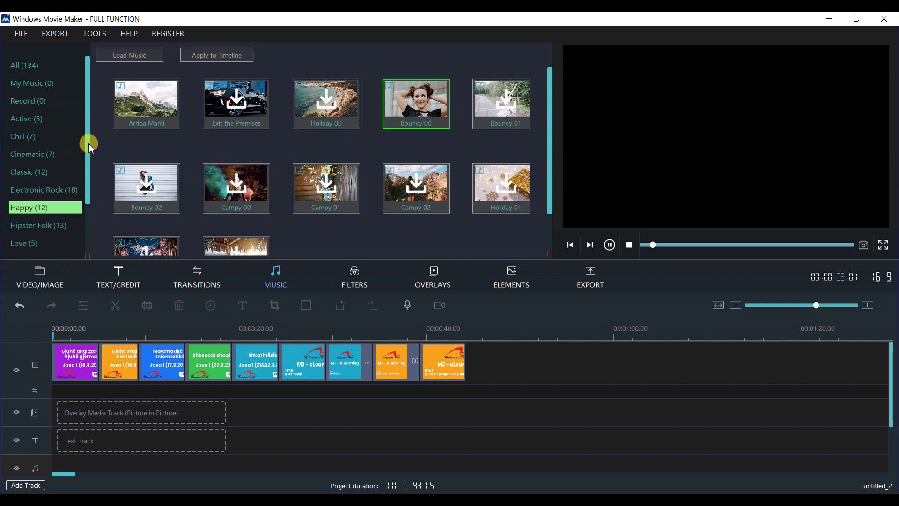
- Preview the first and fourth tracks in the Pop music category
{"action": "left_click_drag", "start_coordinate": [89, 143], "coordinate": [88, 184]}
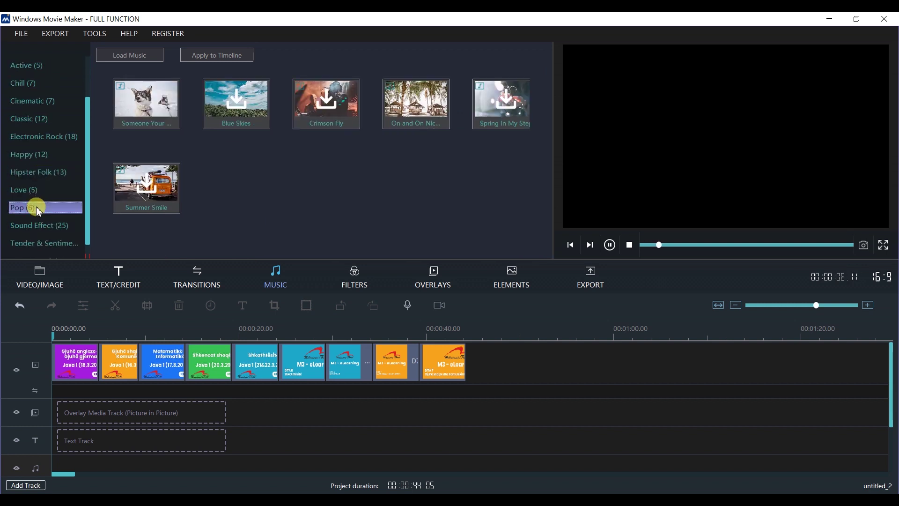
{"action": "left_click", "coordinate": [162, 106]}
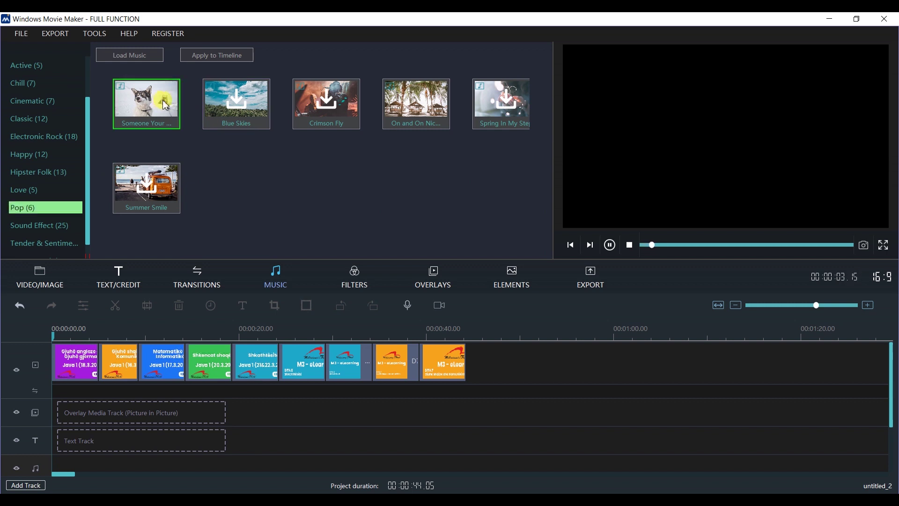
{"action": "left_click", "coordinate": [407, 104]}
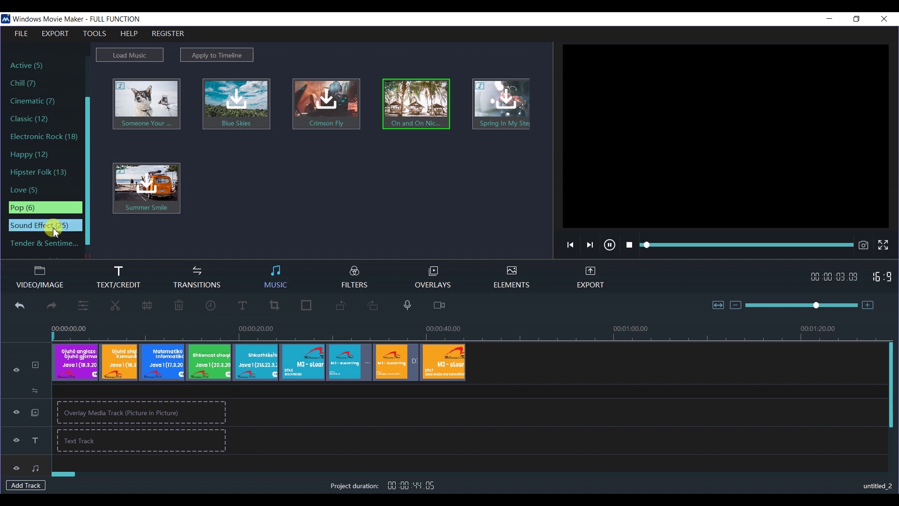
- Preview the first two tracks in the Cinematic music category
{"action": "scroll", "coordinate": [57, 192], "scroll_direction": "up", "scroll_amount": 3}
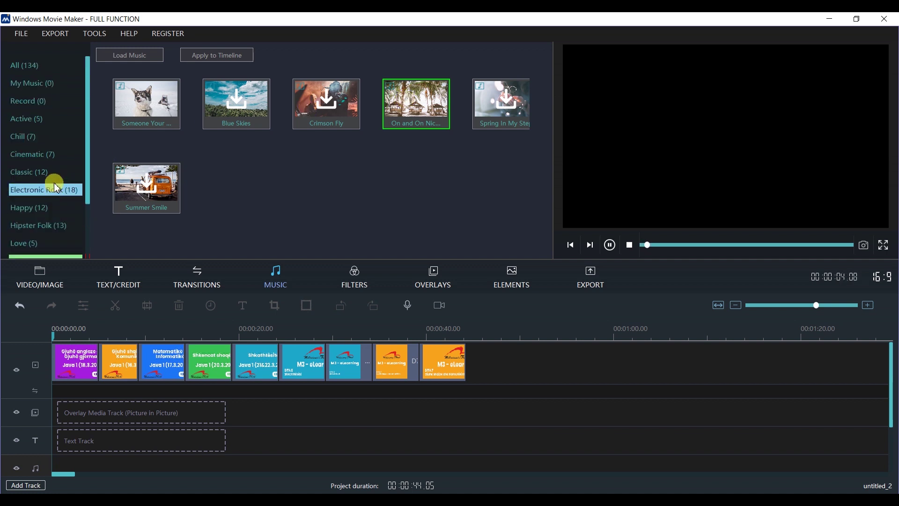
{"action": "left_click", "coordinate": [40, 157]}
{"action": "left_click", "coordinate": [144, 104]}
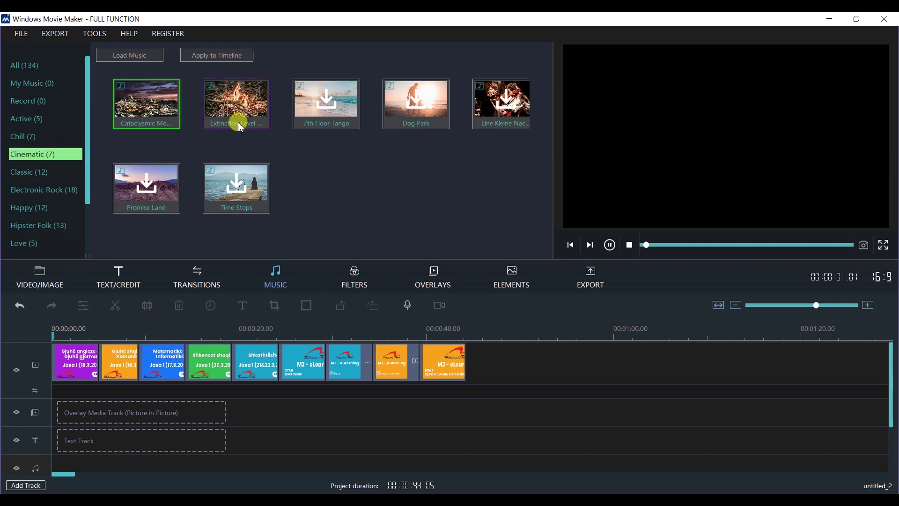
{"action": "left_click", "coordinate": [247, 107]}
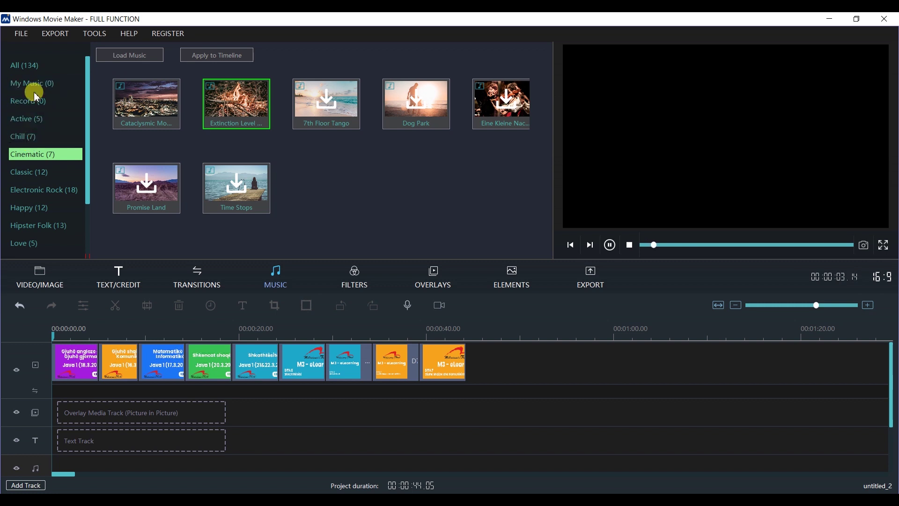
- Look through the complete list of music tracks across all categories and return to its beginning
{"action": "left_click", "coordinate": [31, 68]}
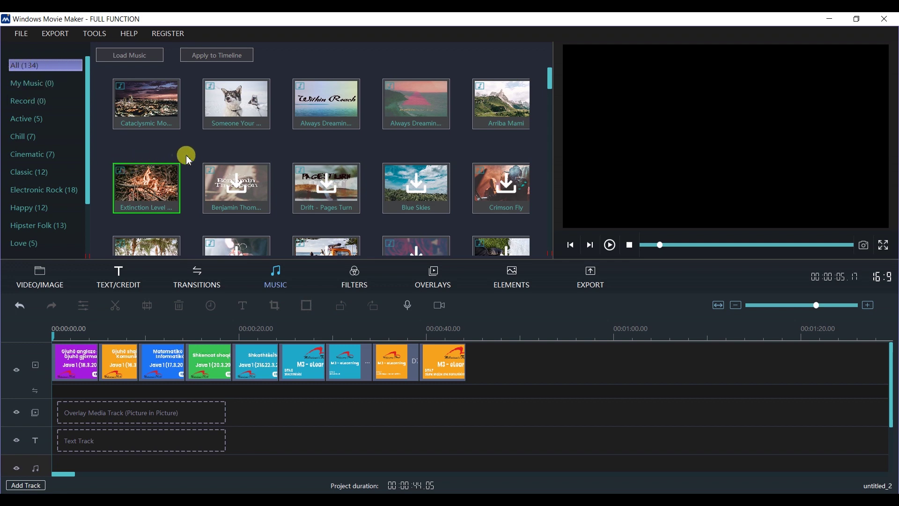
{"action": "scroll", "coordinate": [201, 156], "scroll_direction": "down", "scroll_amount": 5}
{"action": "scroll", "coordinate": [204, 159], "scroll_direction": "down", "scroll_amount": 10}
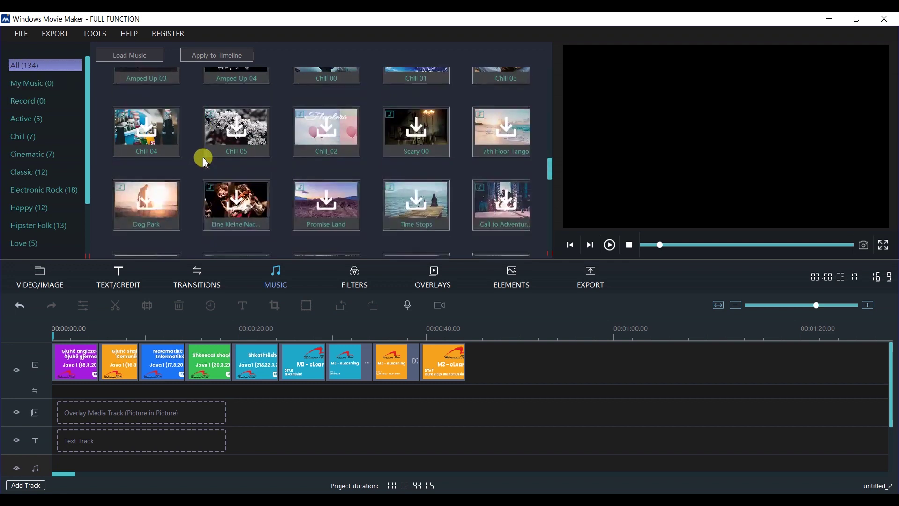
{"action": "scroll", "coordinate": [203, 158], "scroll_direction": "down", "scroll_amount": 6}
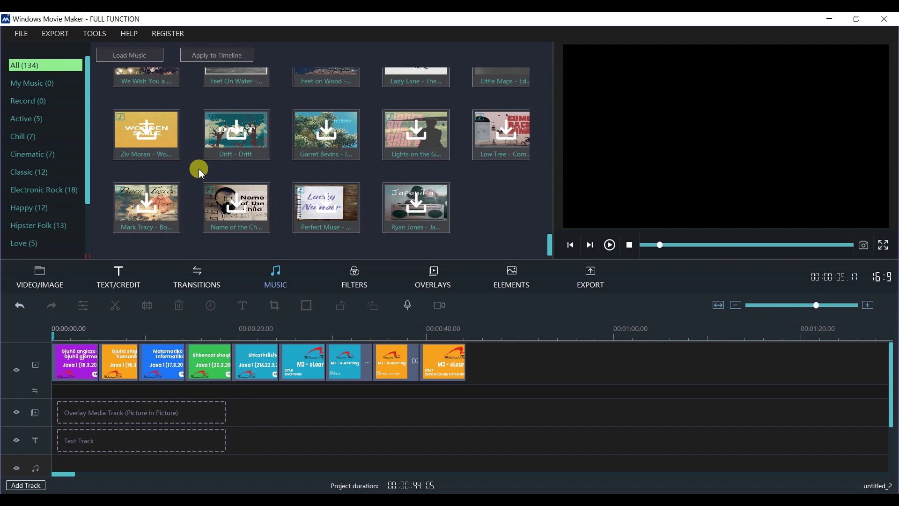
{"action": "scroll", "coordinate": [463, 192], "scroll_direction": "up", "scroll_amount": 3}
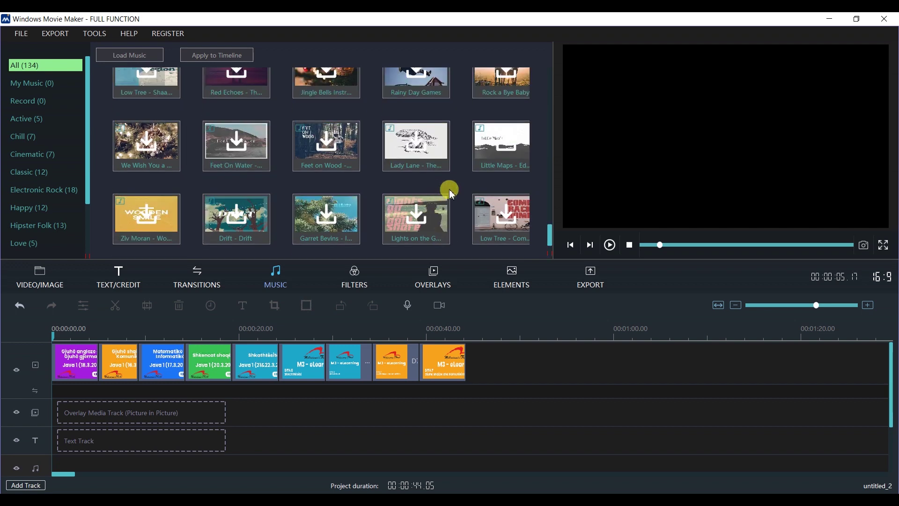
{"action": "scroll", "coordinate": [452, 194], "scroll_direction": "up", "scroll_amount": 5}
{"action": "scroll", "coordinate": [326, 200], "scroll_direction": "up", "scroll_amount": 8}
{"action": "scroll", "coordinate": [277, 190], "scroll_direction": "up", "scroll_amount": 5}
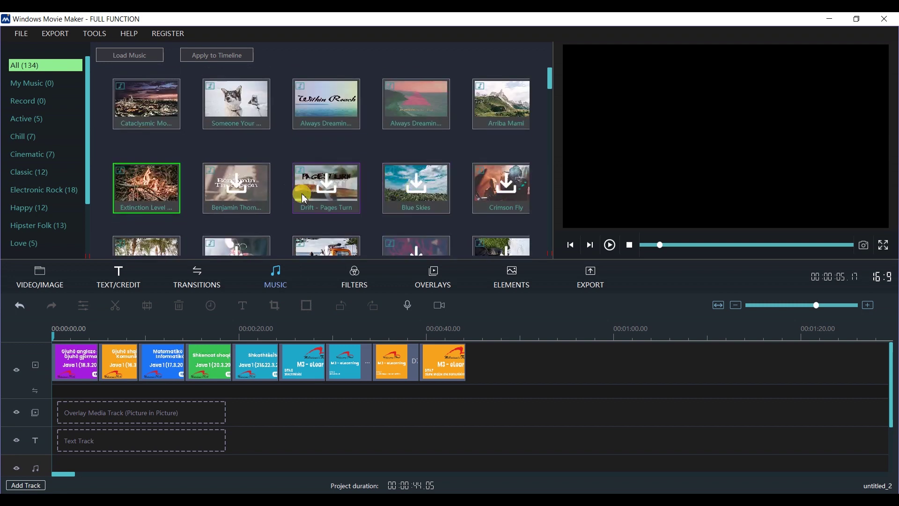
- Preview the five tracks in the first row of the full music list and the Extinction Level track below
{"action": "left_click", "coordinate": [143, 99]}
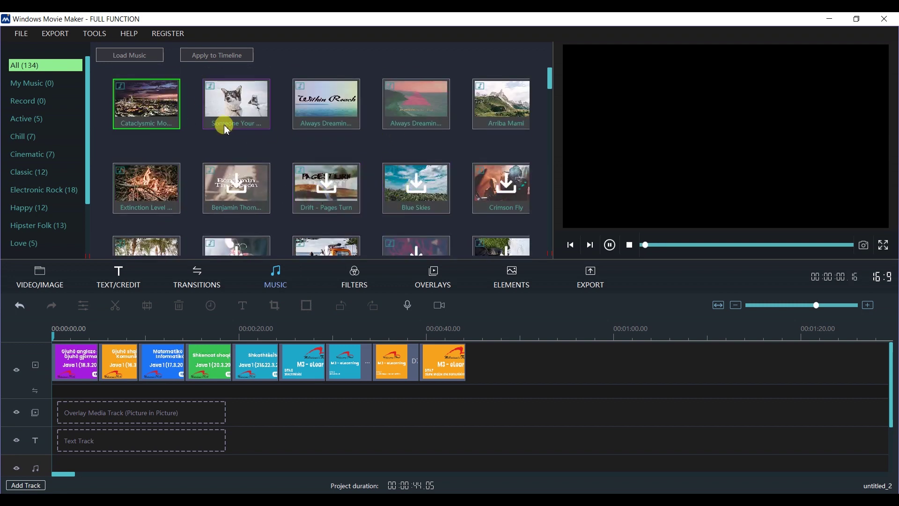
{"action": "left_click", "coordinate": [238, 101]}
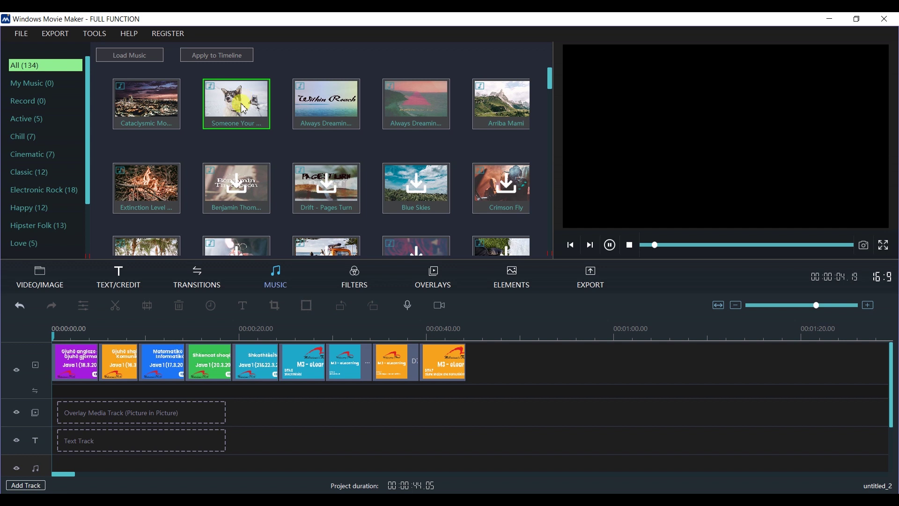
{"action": "left_click", "coordinate": [338, 107]}
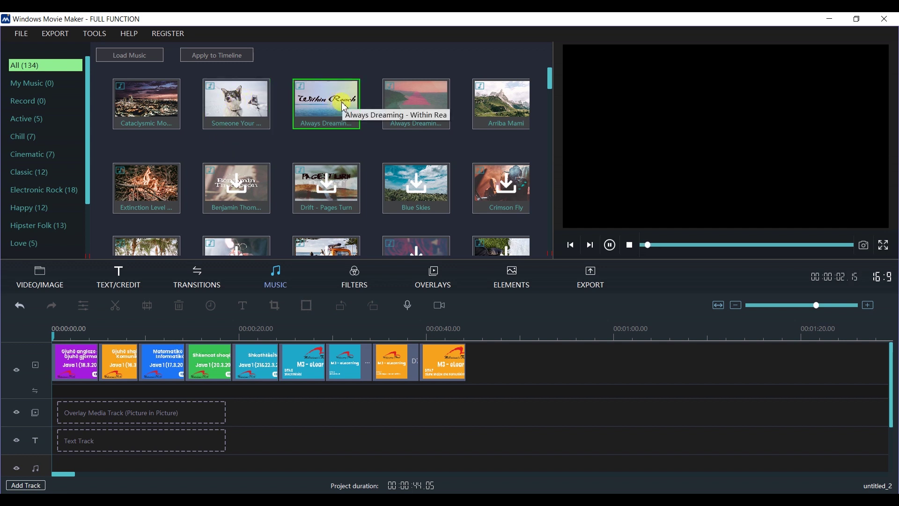
{"action": "left_click", "coordinate": [431, 99]}
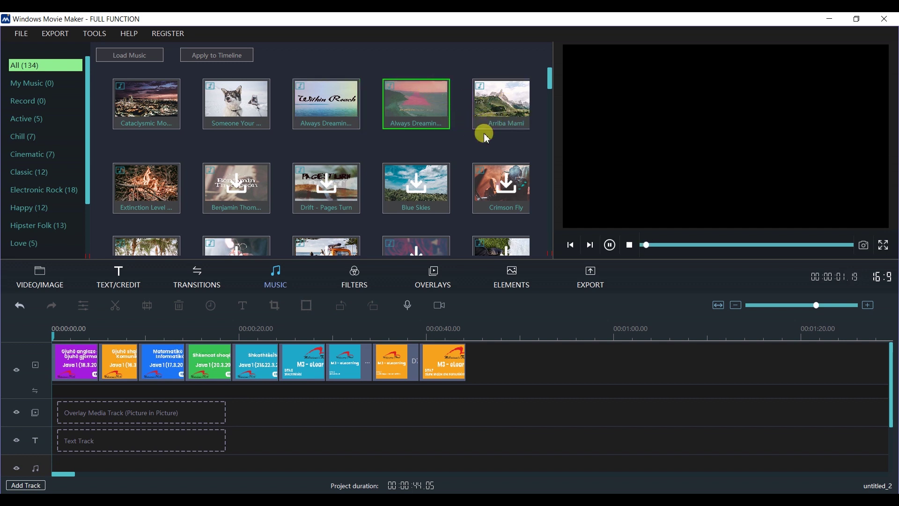
{"action": "left_click", "coordinate": [510, 104]}
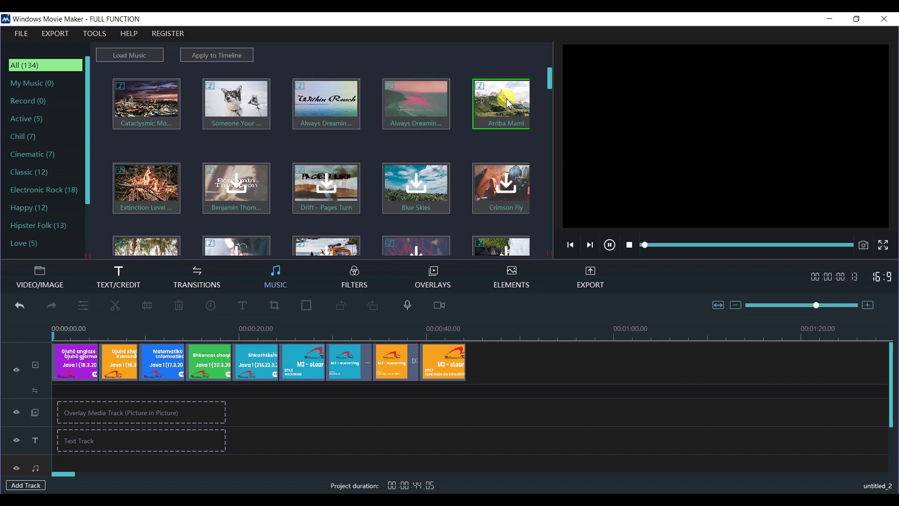
{"action": "left_click", "coordinate": [166, 192]}
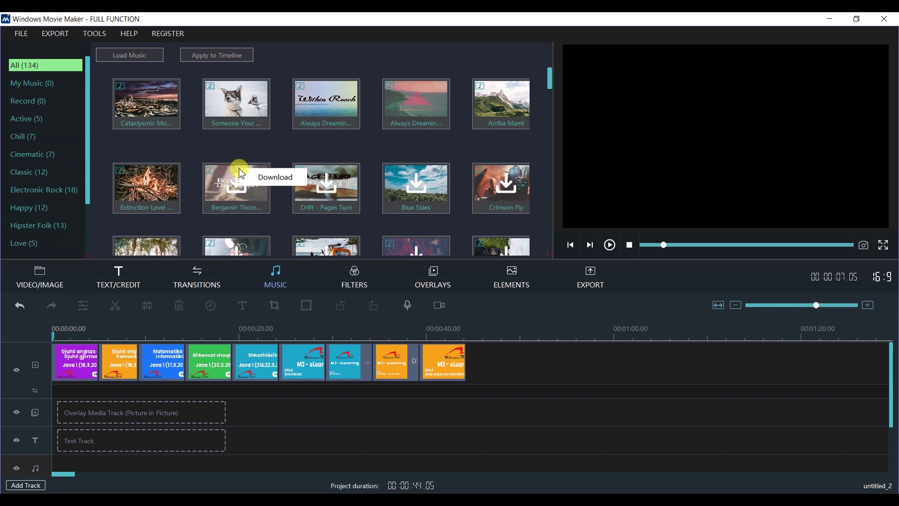
- Download the track Benjamin Thompson - Lullaby and place it at the start of the music track
{"action": "left_click", "coordinate": [239, 171]}
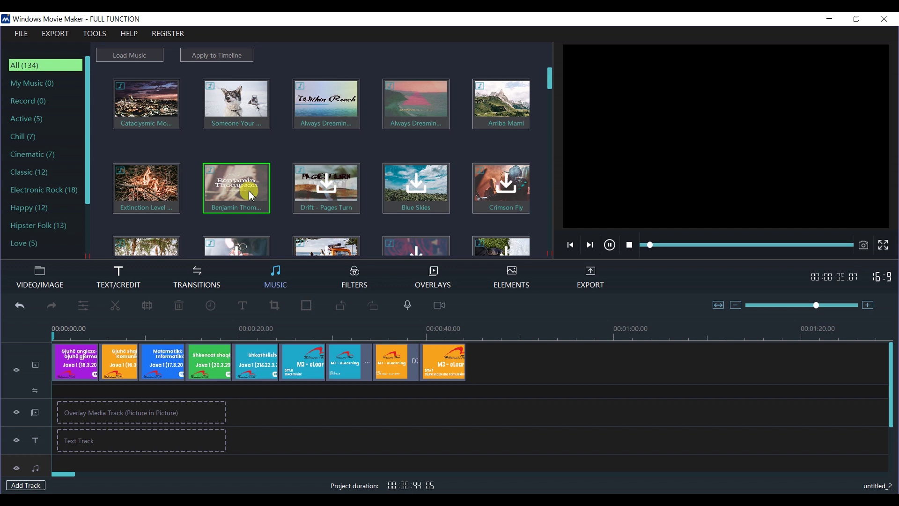
{"action": "left_click_drag", "start_coordinate": [252, 187], "coordinate": [44, 468]}
{"action": "scroll", "coordinate": [155, 433], "scroll_direction": "down", "scroll_amount": 1}
{"action": "scroll", "coordinate": [153, 424], "scroll_direction": "up", "scroll_amount": 1}
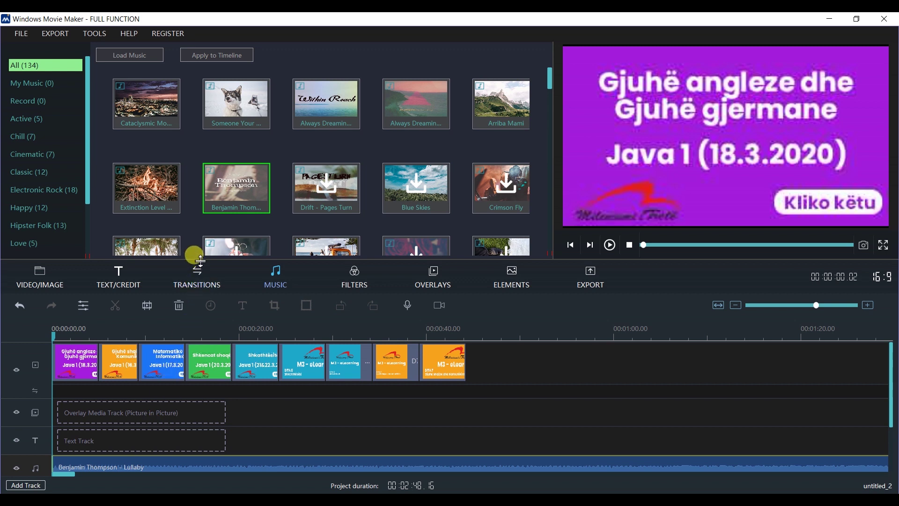
- Enlarge the timeline area and play through the first slides together with the Lullaby music, pausing along the way
{"action": "left_click_drag", "start_coordinate": [195, 255], "coordinate": [196, 221]}
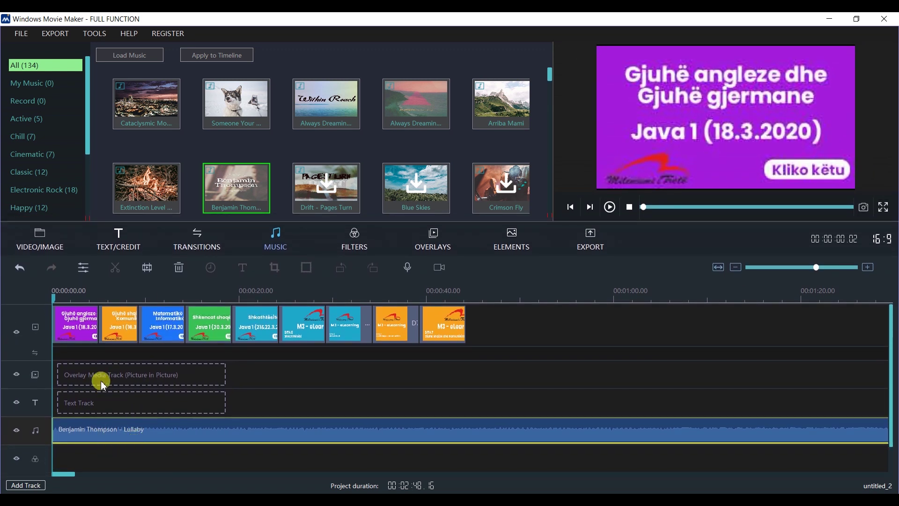
{"action": "key", "text": "space"}
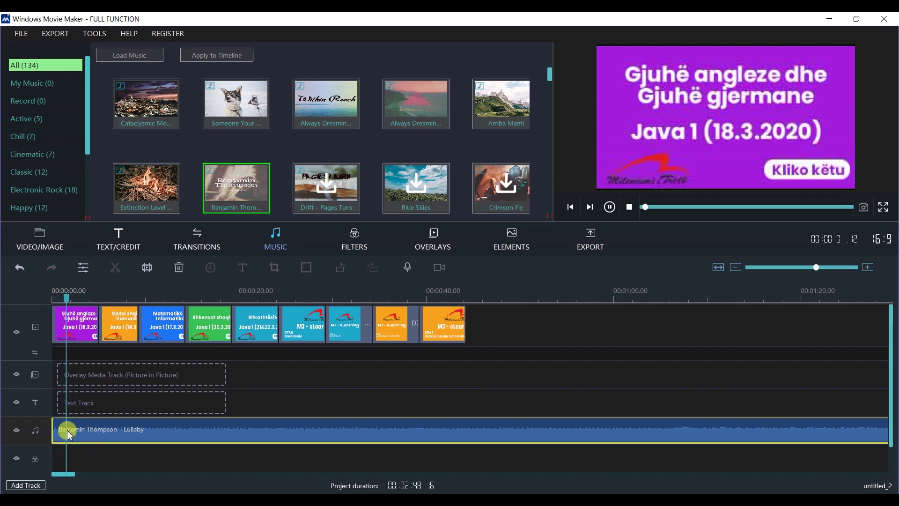
{"action": "key", "text": "space"}
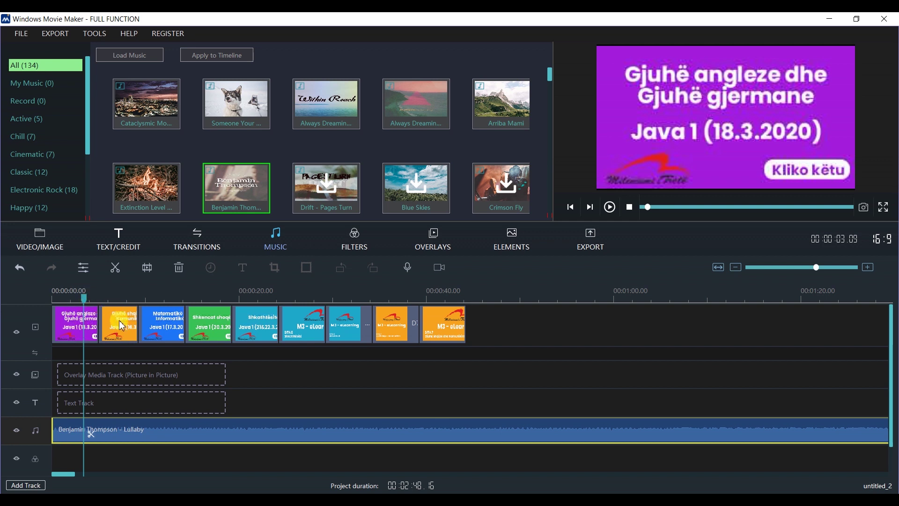
{"action": "key", "text": "space"}
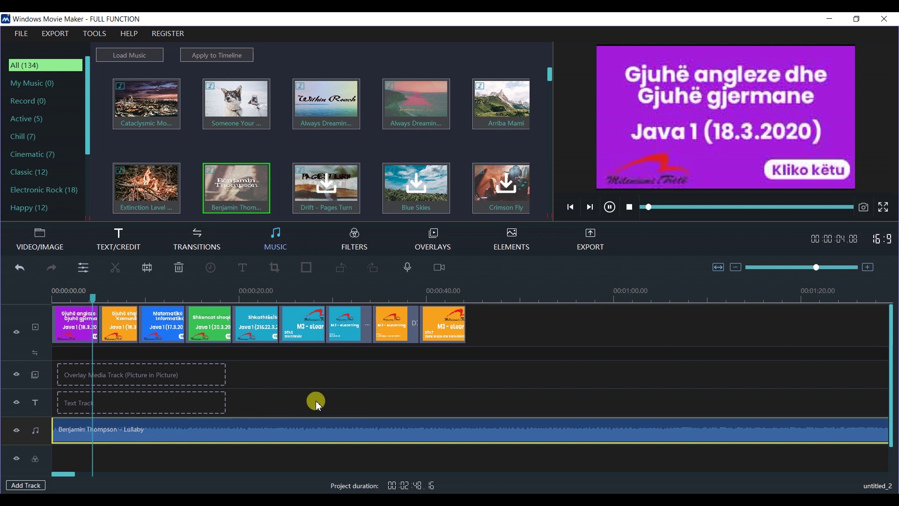
{"action": "key", "text": "space"}
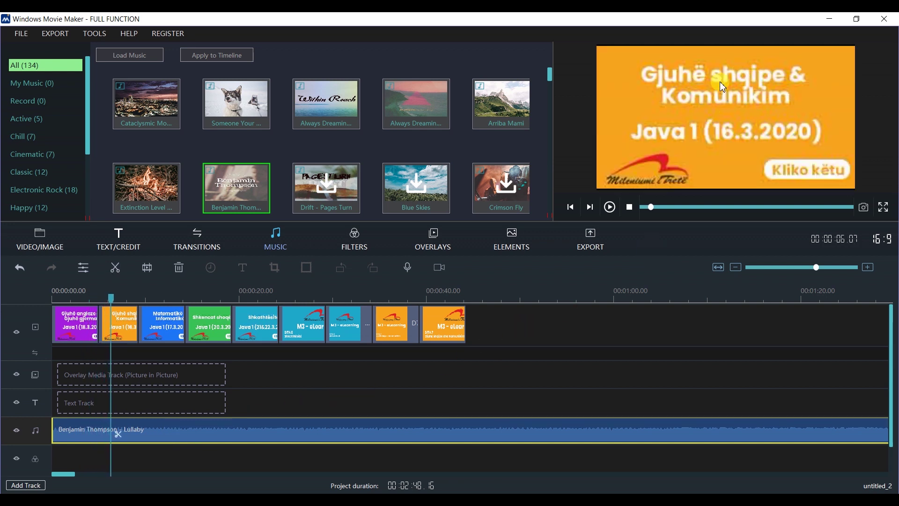
{"action": "key", "text": "space"}
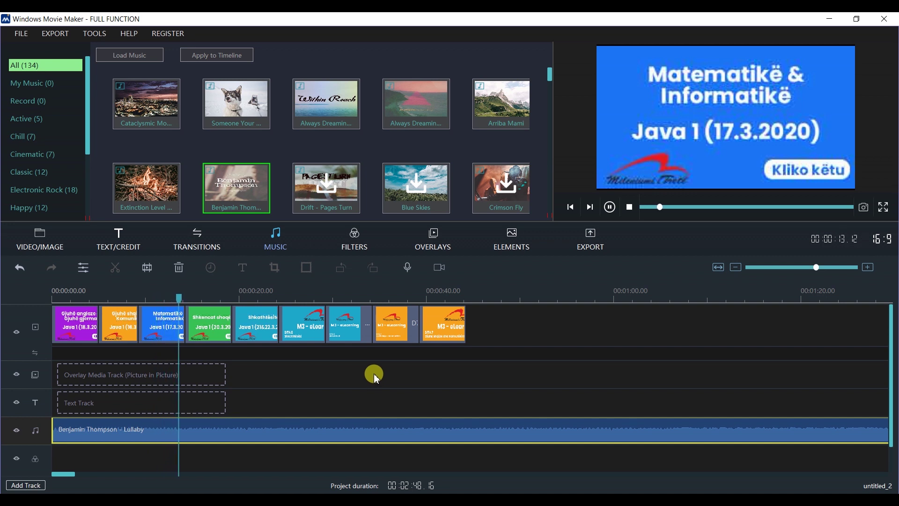
{"action": "key", "text": "space"}
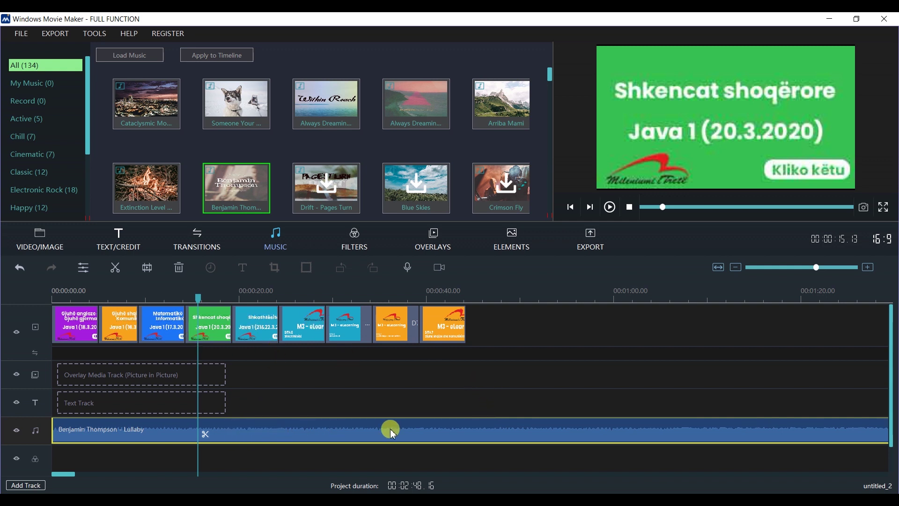
- Split the Lullaby music clip where the last image ends, at about 44 seconds
{"action": "left_click", "coordinate": [487, 427]}
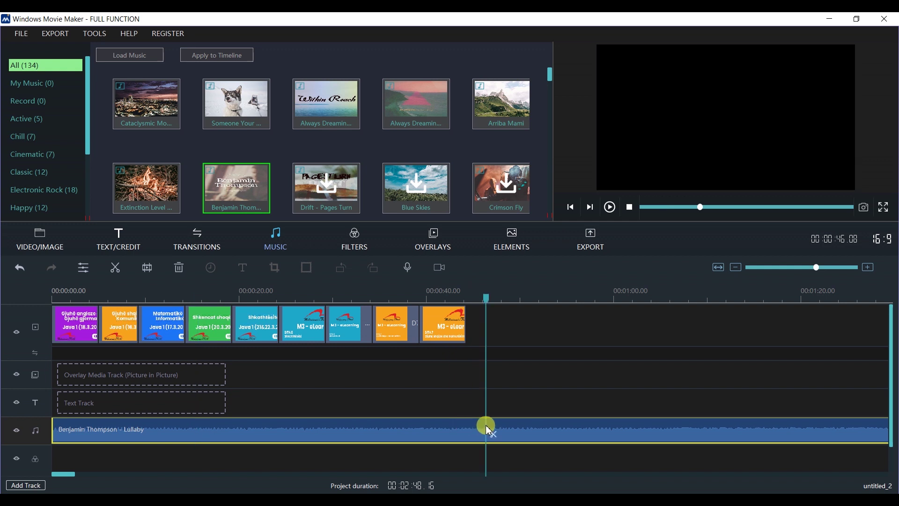
{"action": "left_click_drag", "start_coordinate": [481, 293], "coordinate": [465, 295]}
{"action": "left_click", "coordinate": [465, 432]}
{"action": "left_click_drag", "start_coordinate": [466, 428], "coordinate": [466, 428]}
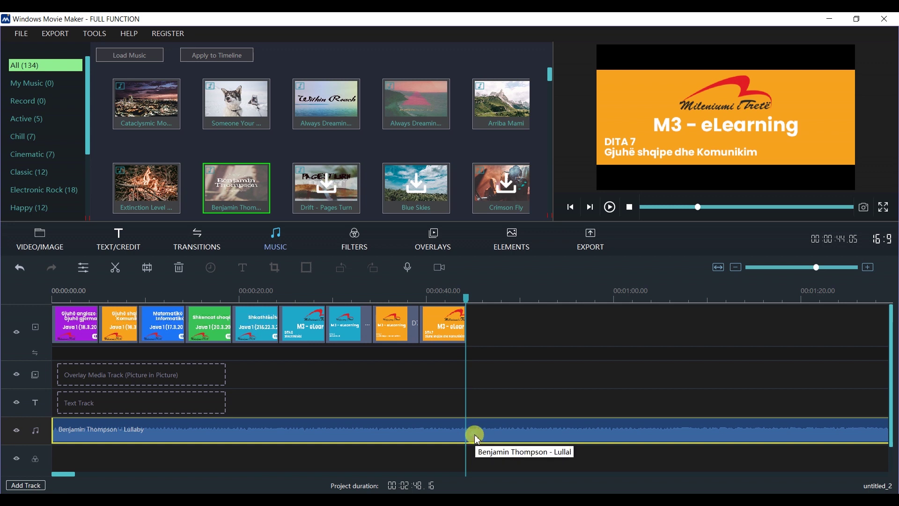
{"action": "left_click", "coordinate": [476, 436]}
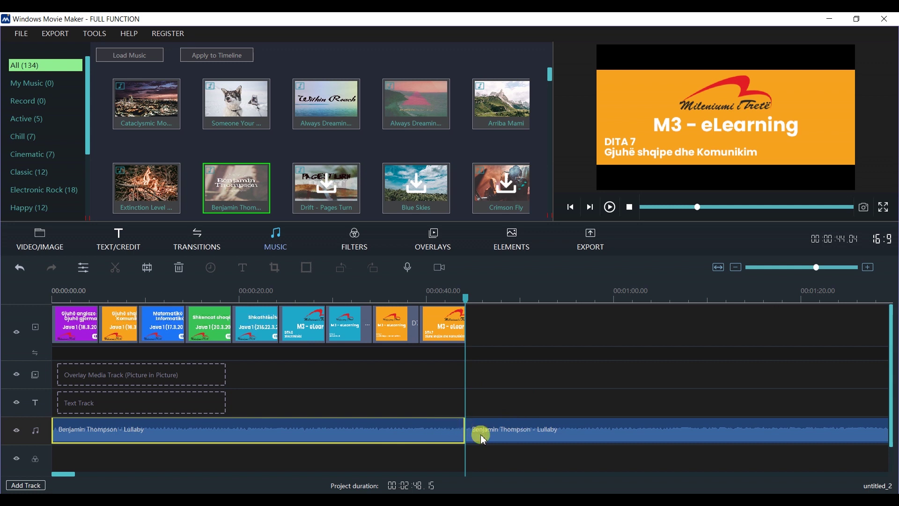
- Delete the leftover part of the music after the last image and return the playhead to the timeline's start
{"action": "left_click", "coordinate": [495, 430]}
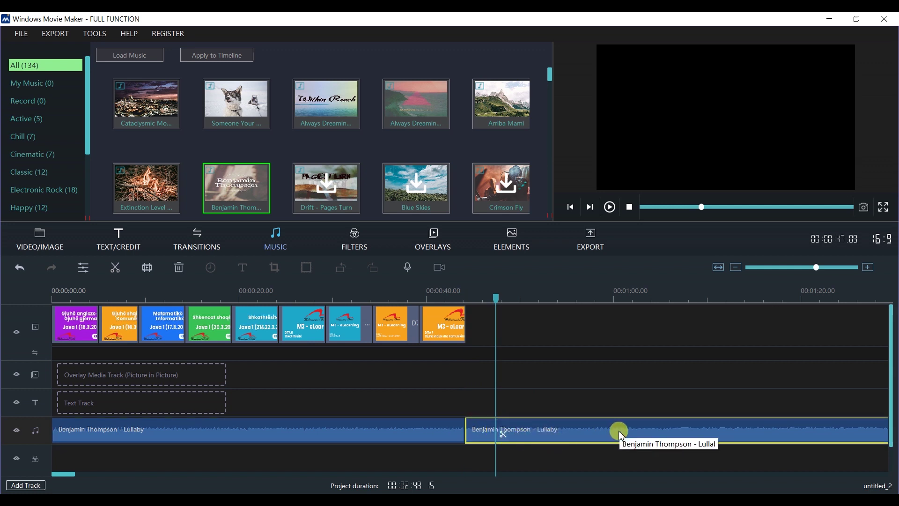
{"action": "key", "text": "Delete"}
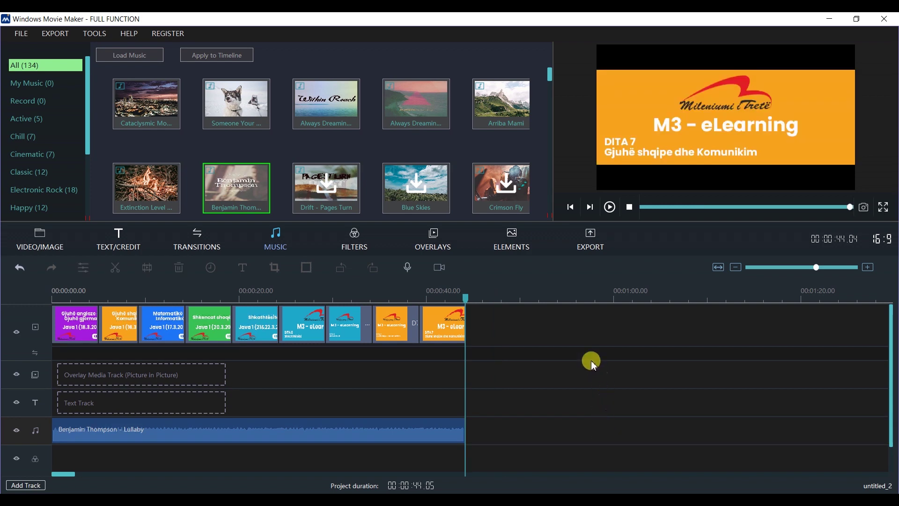
{"action": "left_click_drag", "start_coordinate": [459, 295], "coordinate": [45, 297]}
{"action": "left_click_drag", "start_coordinate": [45, 297], "coordinate": [14, 290]}
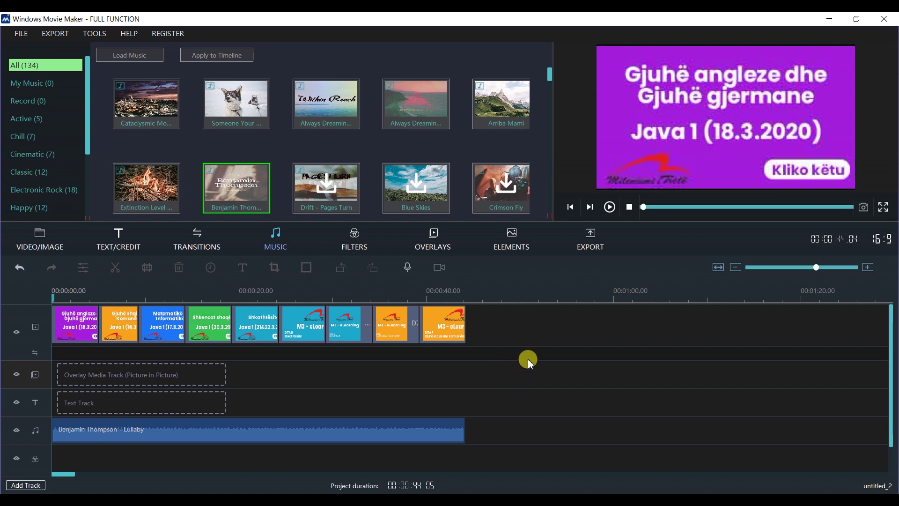
- Open the export settings and name the output video Video_1
{"action": "left_click", "coordinate": [595, 240]}
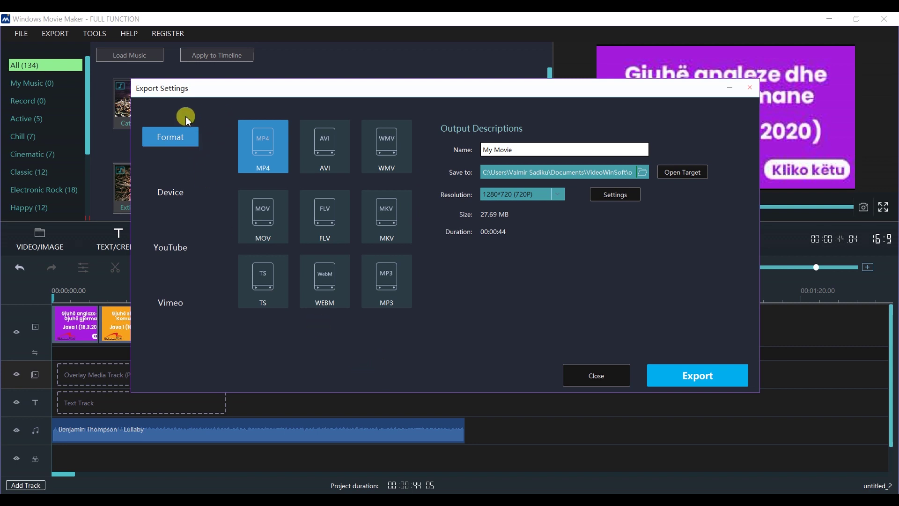
{"action": "left_click_drag", "start_coordinate": [538, 147], "coordinate": [442, 146]}
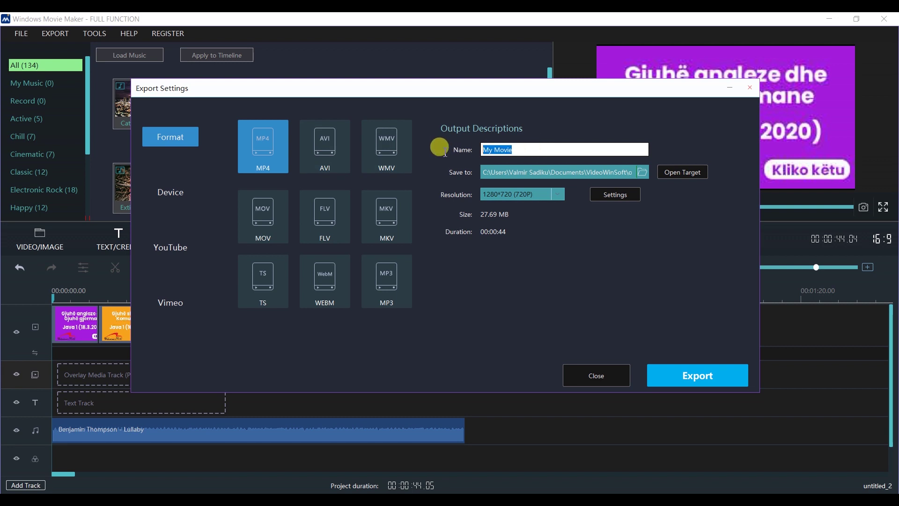
{"action": "type", "text": "v"}
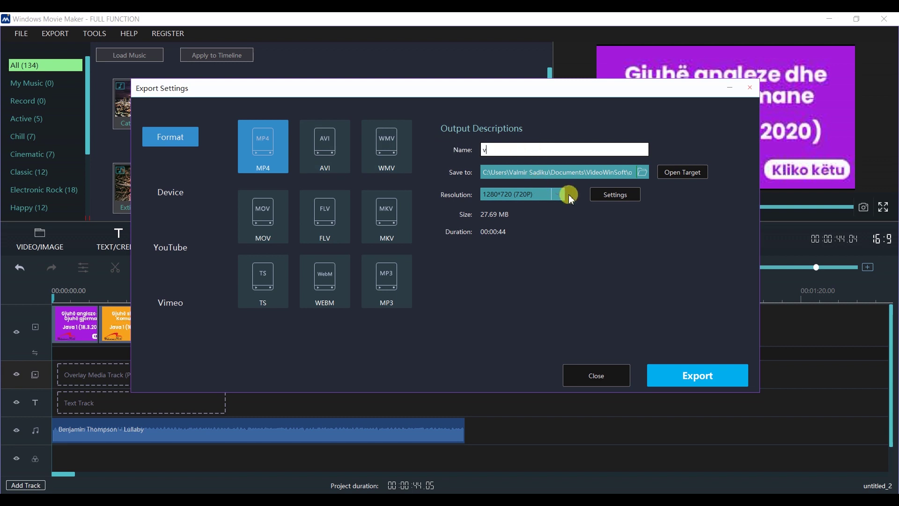
{"action": "type", "text": "ideo_1"}
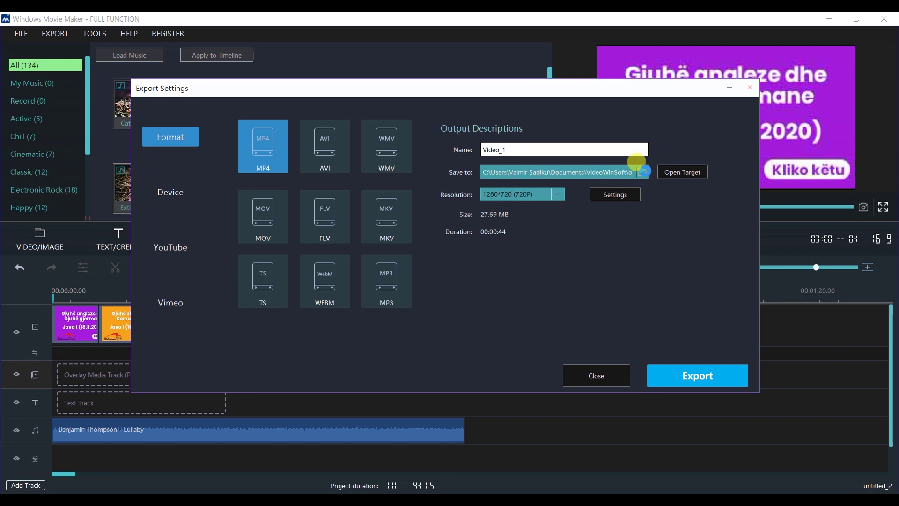
- Set the save location to the Video_MM folder on the Desktop and export the video, continuing without registering the software
{"action": "left_click", "coordinate": [643, 172]}
{"action": "left_click", "coordinate": [178, 197]}
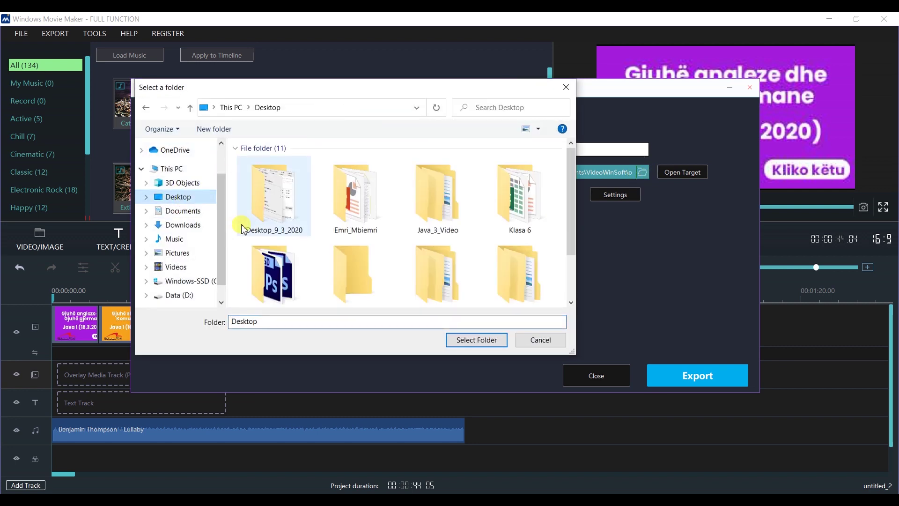
{"action": "left_click", "coordinate": [285, 221]}
{"action": "key", "text": "v"}
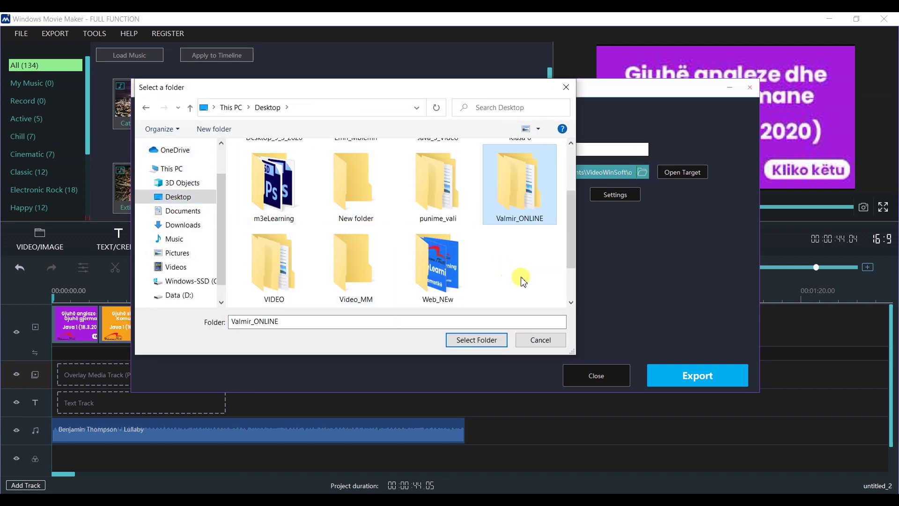
{"action": "key", "text": "v"}
{"action": "key", "text": "v"}
{"action": "left_click", "coordinate": [272, 276]}
{"action": "left_click", "coordinate": [358, 300]}
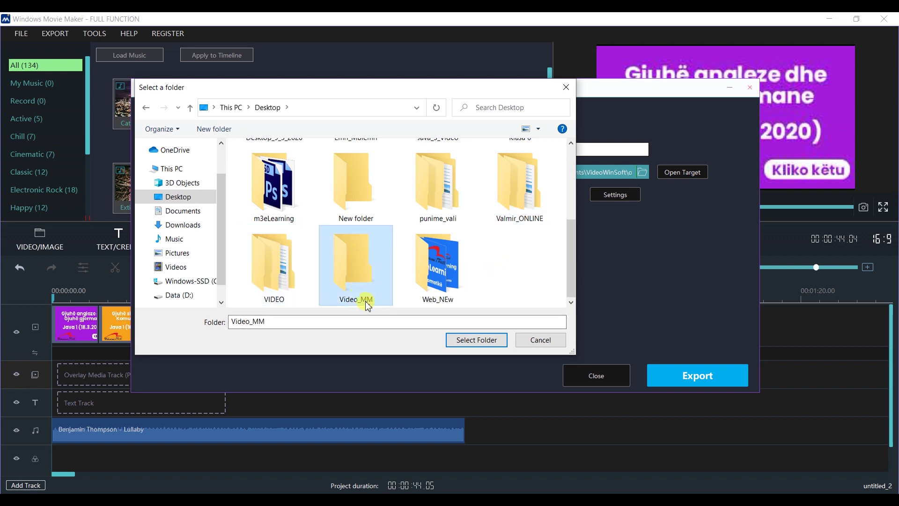
{"action": "left_click", "coordinate": [466, 340]}
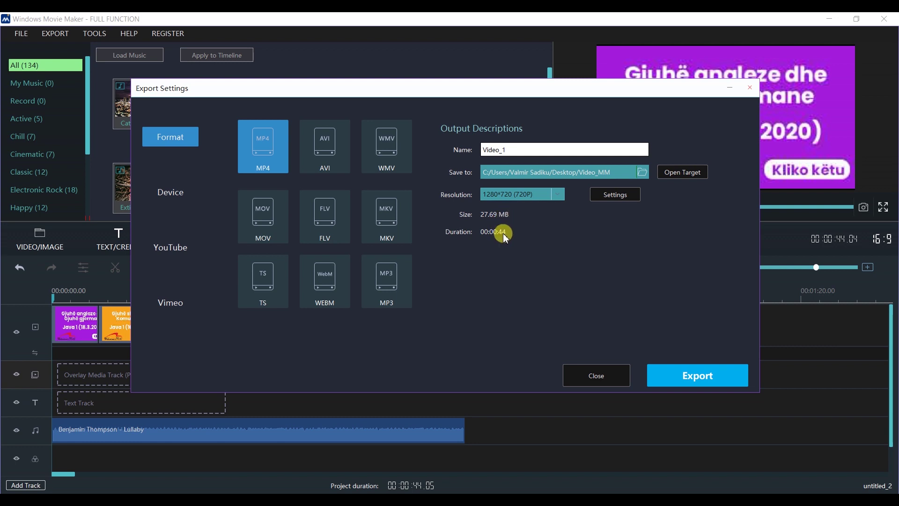
{"action": "left_click", "coordinate": [695, 378]}
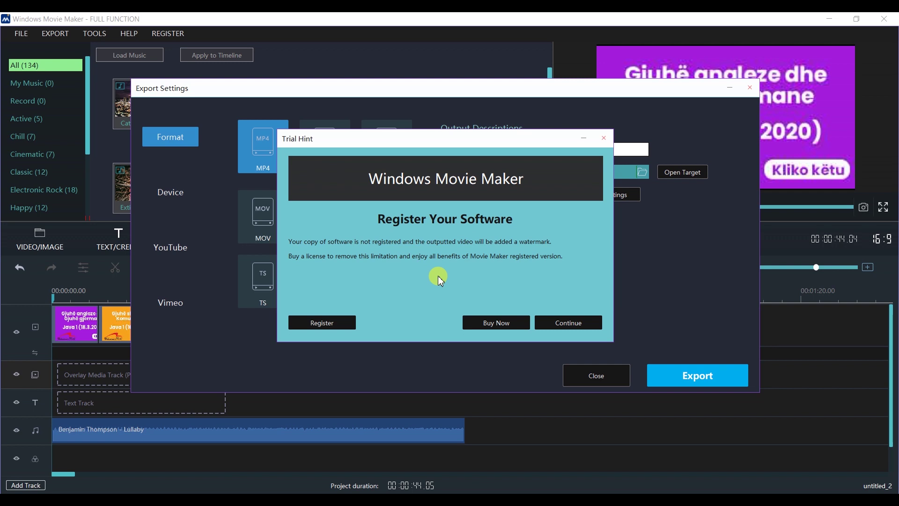
{"action": "left_click", "coordinate": [575, 326]}
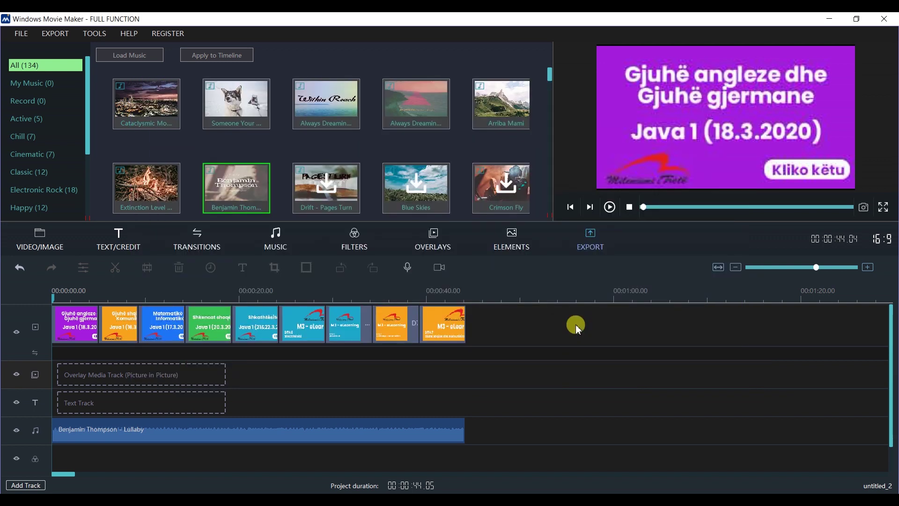